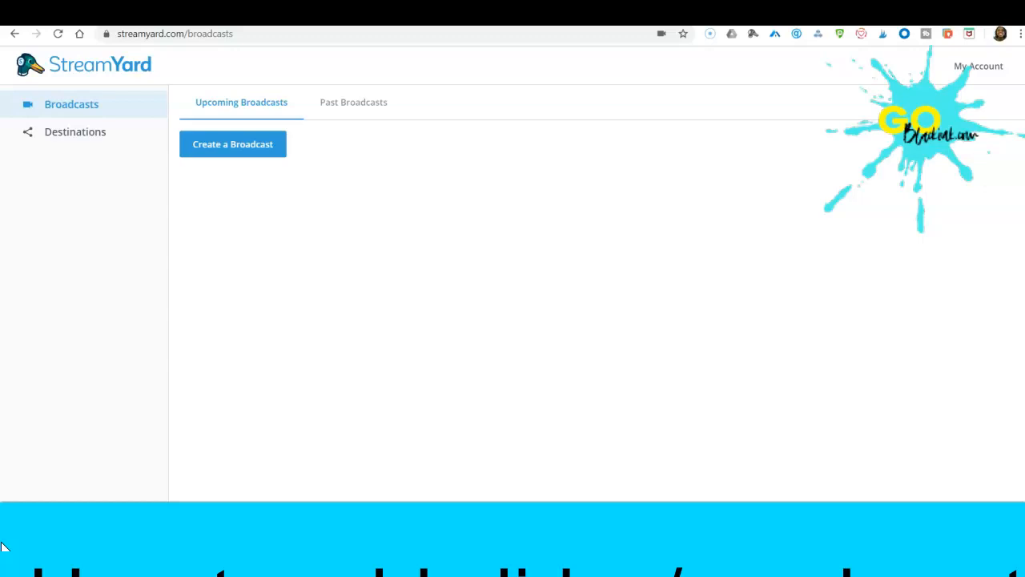
Start a new broadcast to the GOBLACKink.com - Practice Facebook group, titled "Slideshow" with the description "Test".
{"action": "left_click", "coordinate": [277, 152]}
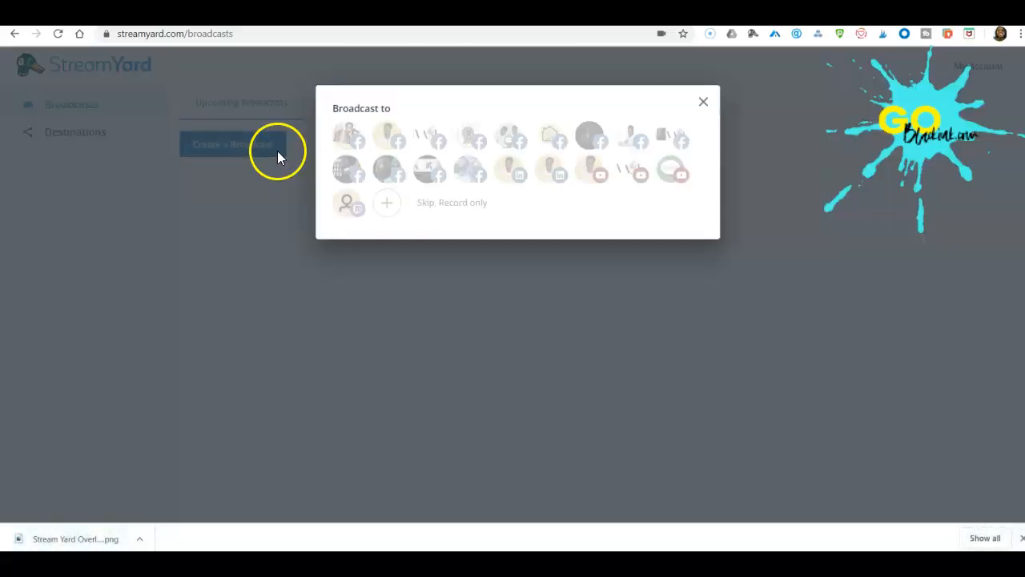
{"action": "left_click", "coordinate": [473, 174]}
{"action": "left_click", "coordinate": [416, 265]}
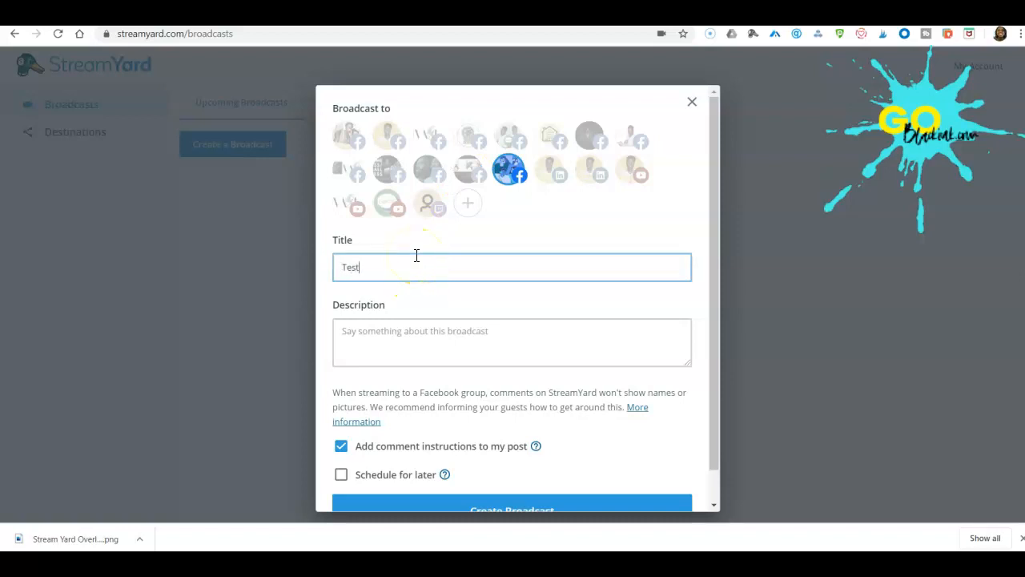
{"action": "type", "text": "Slideshow"}
{"action": "key", "text": "Tab"}
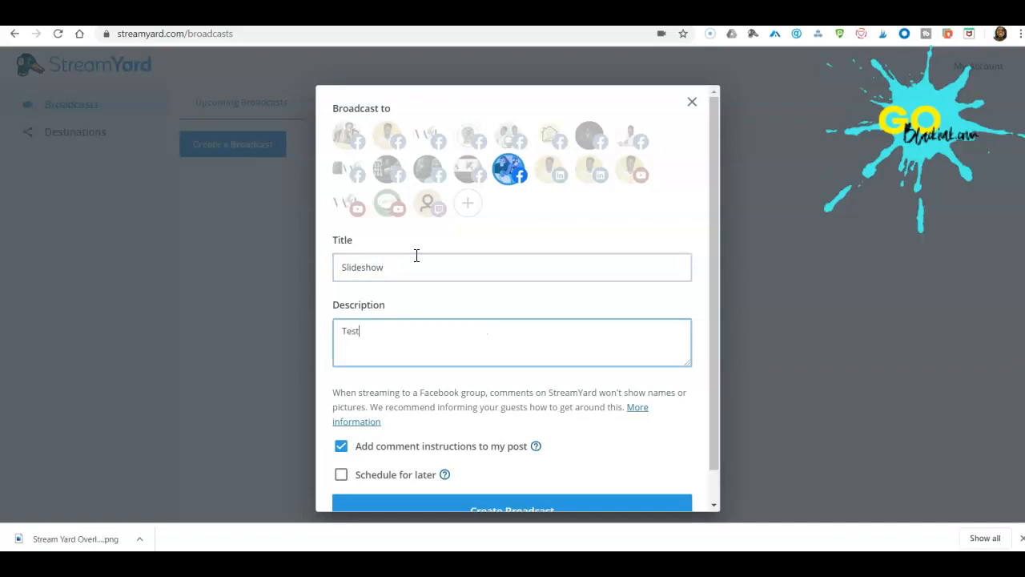
Schedule the broadcast for later, with the start time set to today at 06:40 PM.
{"action": "scroll", "coordinate": [418, 337], "scroll_direction": "down", "scroll_amount": 1}
{"action": "left_click", "coordinate": [341, 440]}
{"action": "scroll", "coordinate": [490, 394], "scroll_direction": "down", "scroll_amount": 2}
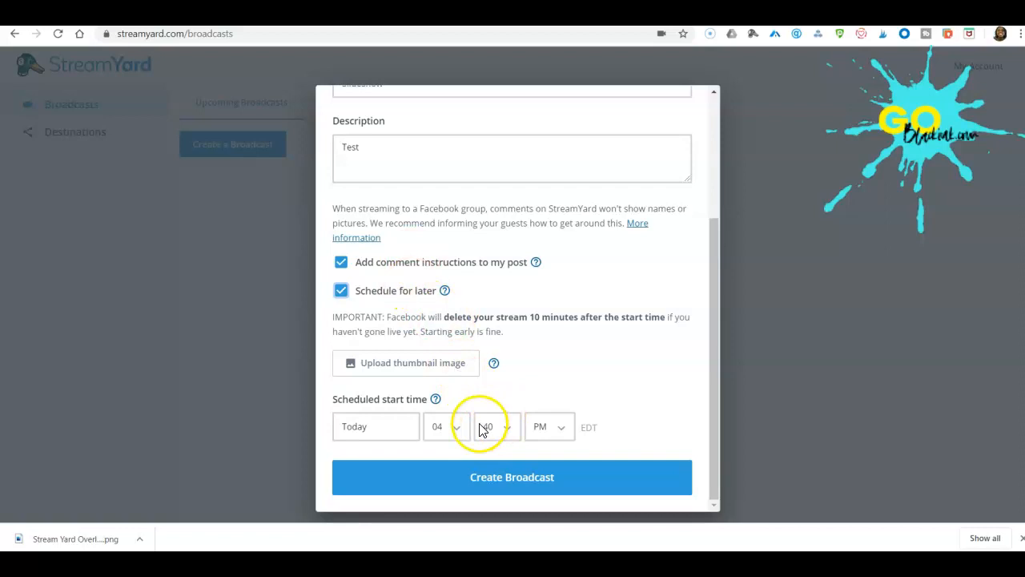
{"action": "left_click", "coordinate": [446, 427]}
{"action": "left_click", "coordinate": [447, 342]}
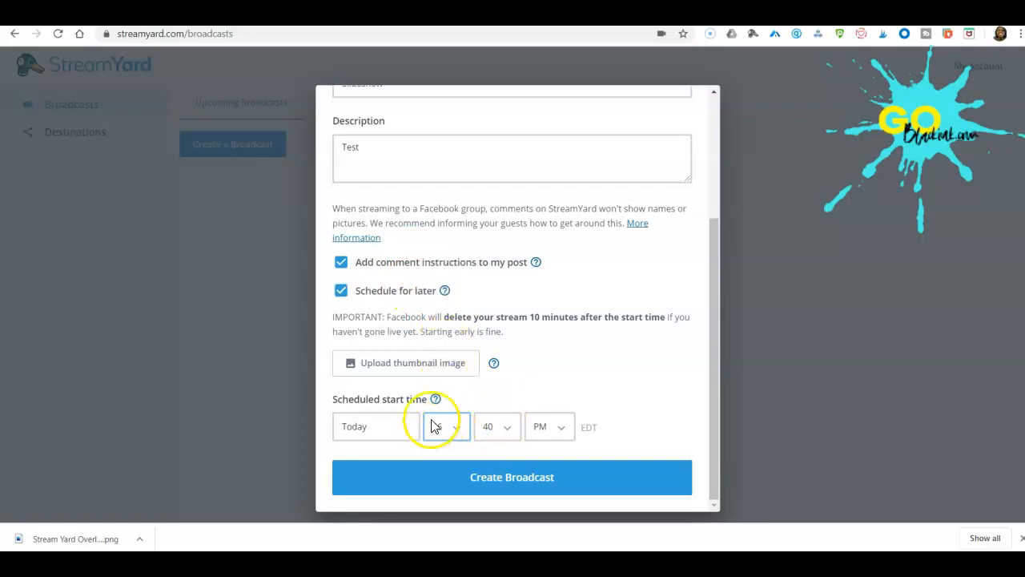
Upload the GoBlackInk IG Post image as the thumbnail with its default crop and create the broadcast.
{"action": "left_click", "coordinate": [451, 367]}
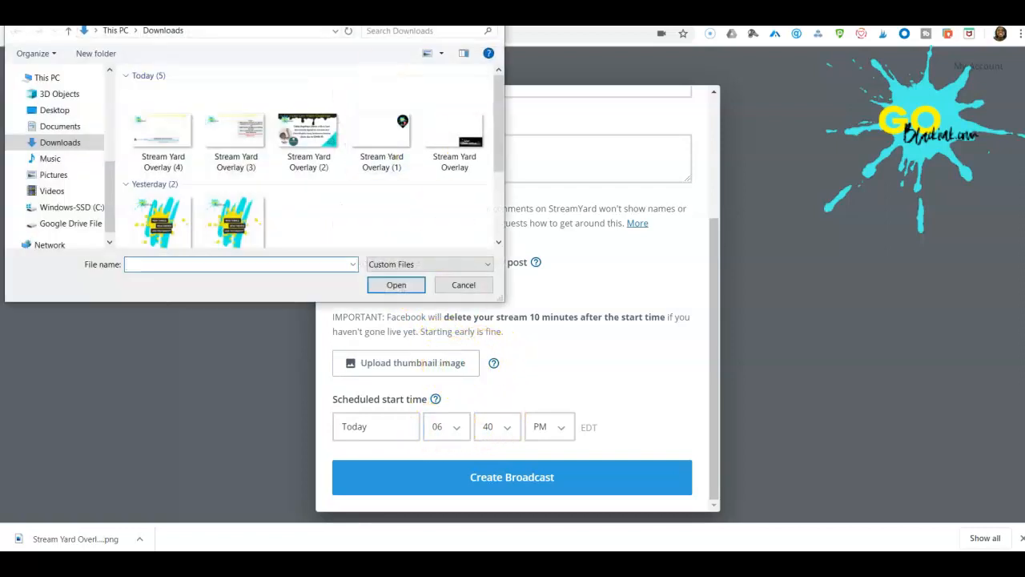
{"action": "left_click", "coordinate": [242, 212]}
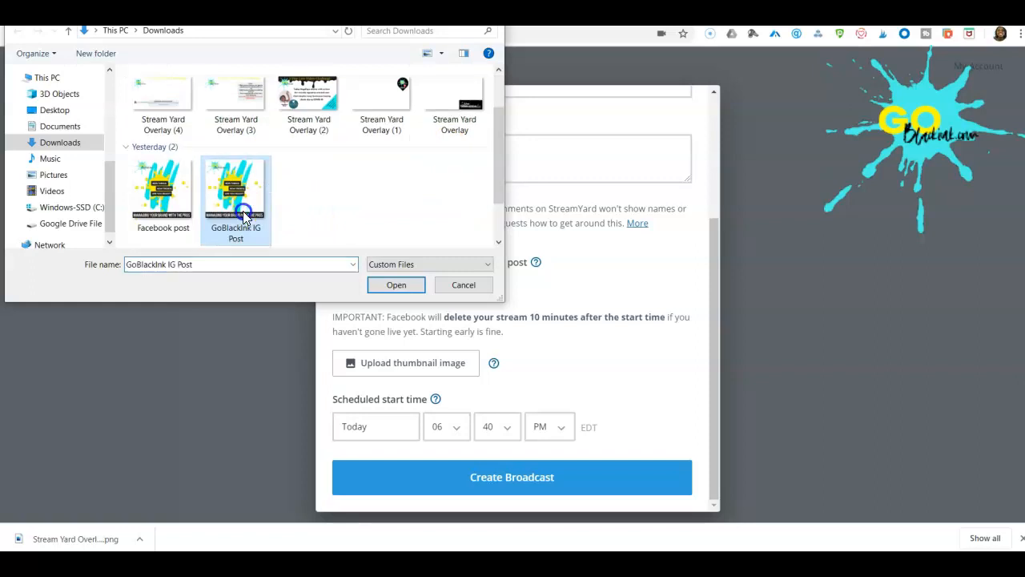
{"action": "left_click", "coordinate": [394, 285]}
{"action": "scroll", "coordinate": [673, 384], "scroll_direction": "down", "scroll_amount": 1}
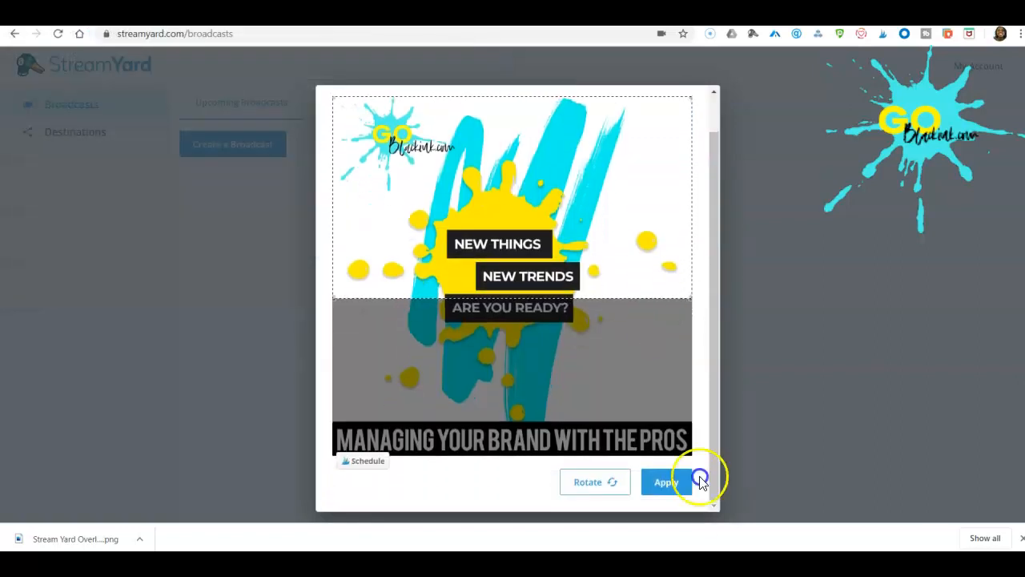
{"action": "left_click", "coordinate": [674, 486]}
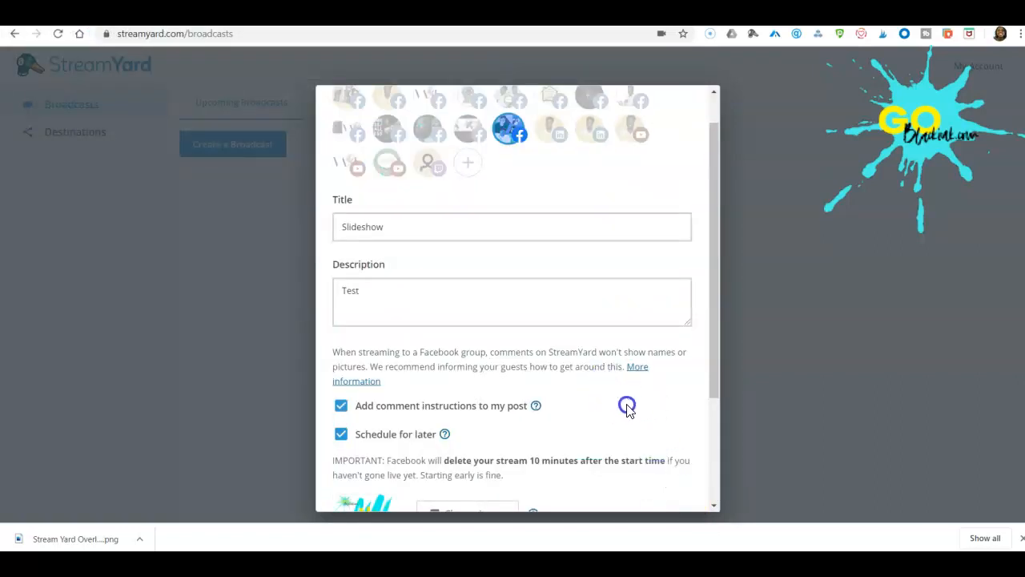
{"action": "scroll", "coordinate": [617, 402], "scroll_direction": "down", "scroll_amount": 2}
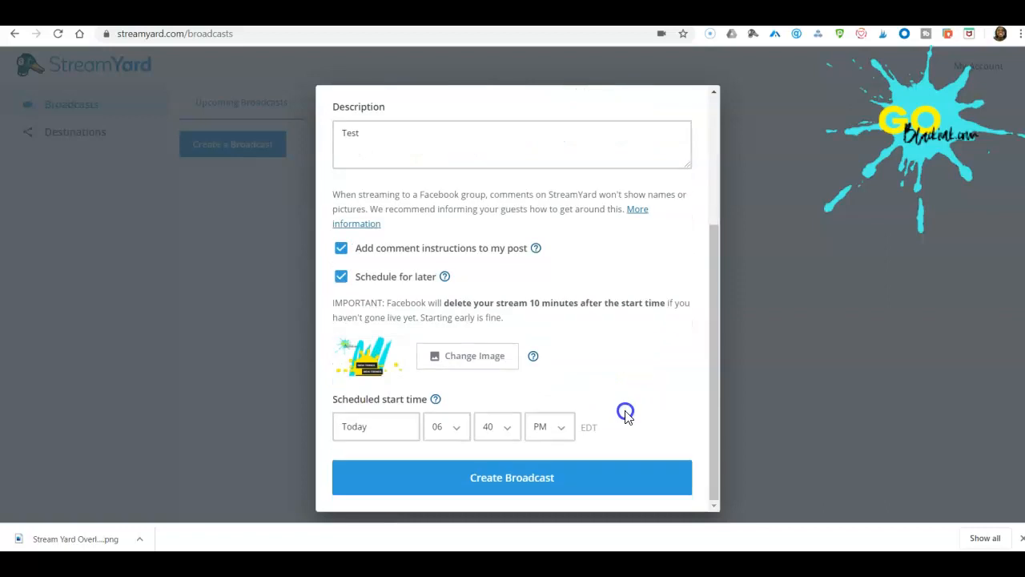
{"action": "left_click", "coordinate": [533, 479]}
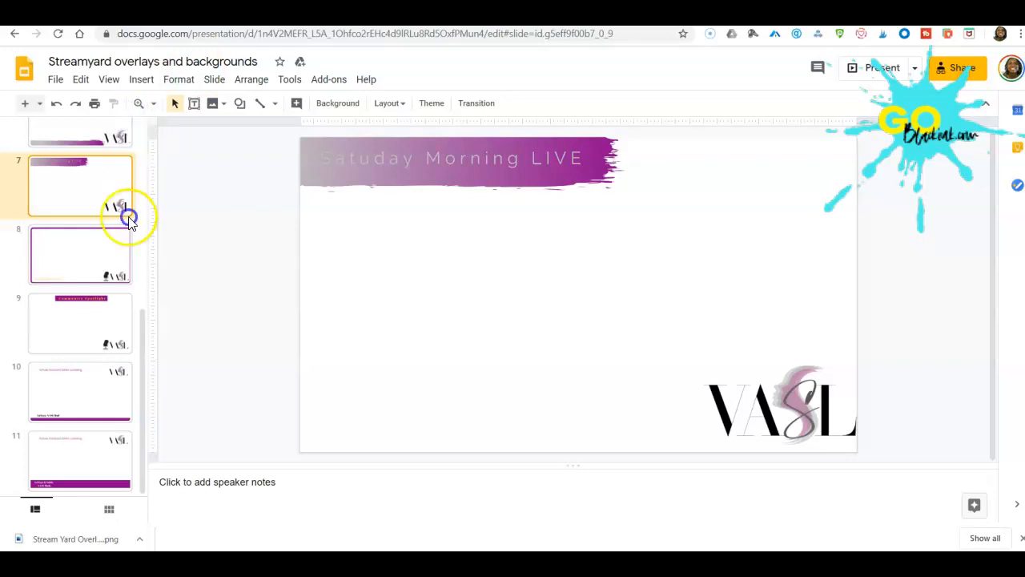
Look through the overlay designs on slides 7 to 11 of the Streamyard overlays and backgrounds presentation in Google Slides.
{"action": "scroll", "coordinate": [94, 301], "scroll_direction": "up", "scroll_amount": 1}
{"action": "scroll", "coordinate": [94, 300], "scroll_direction": "up", "scroll_amount": 1}
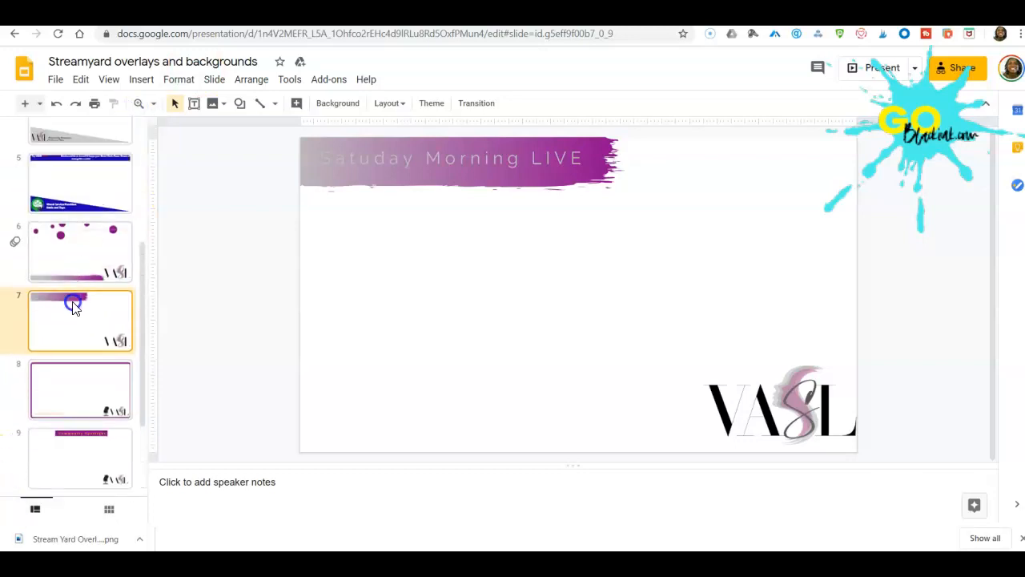
{"action": "scroll", "coordinate": [72, 307], "scroll_direction": "down", "scroll_amount": 2}
{"action": "left_click", "coordinate": [56, 334]}
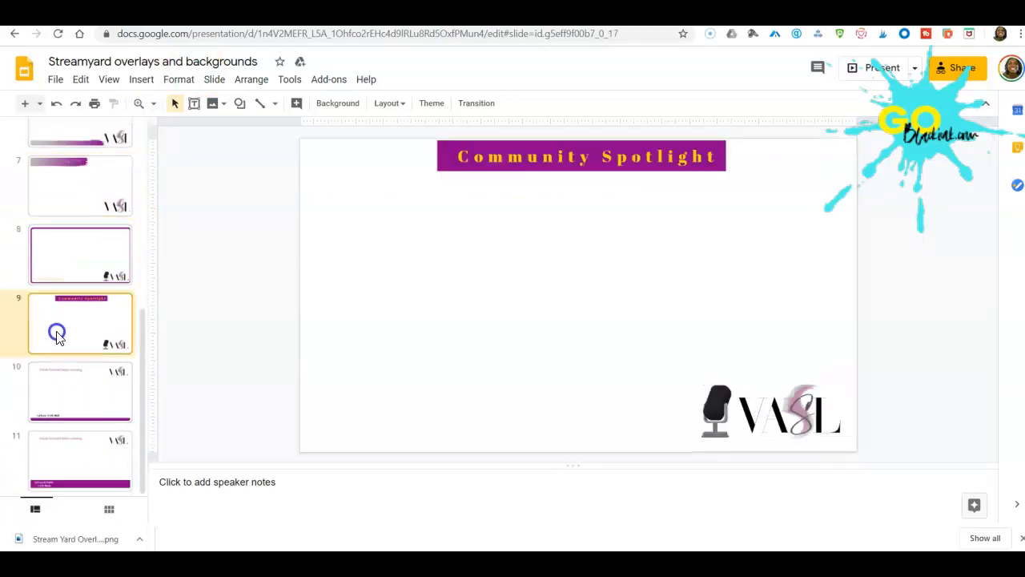
{"action": "left_click", "coordinate": [64, 392]}
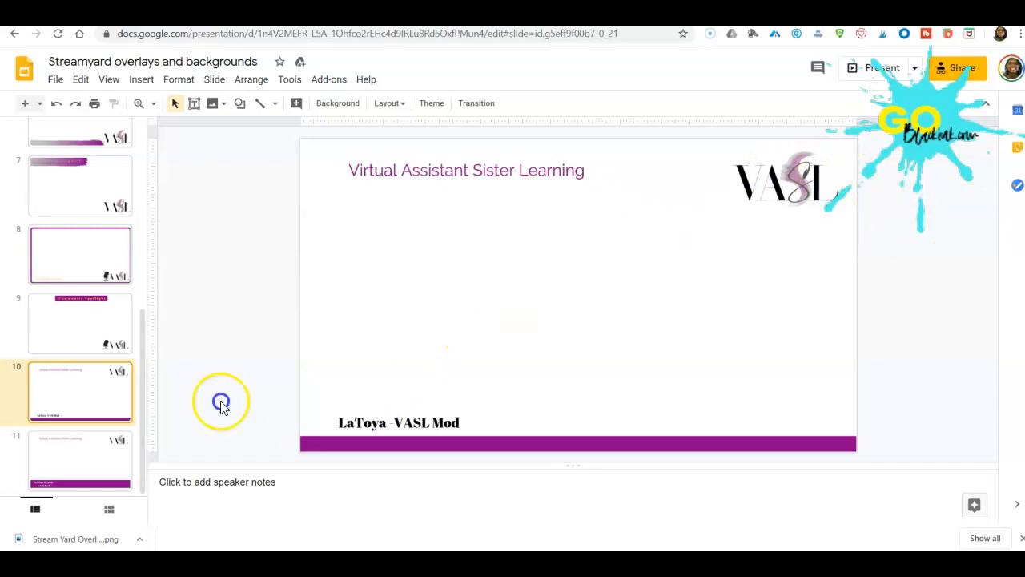
{"action": "left_click", "coordinate": [81, 466]}
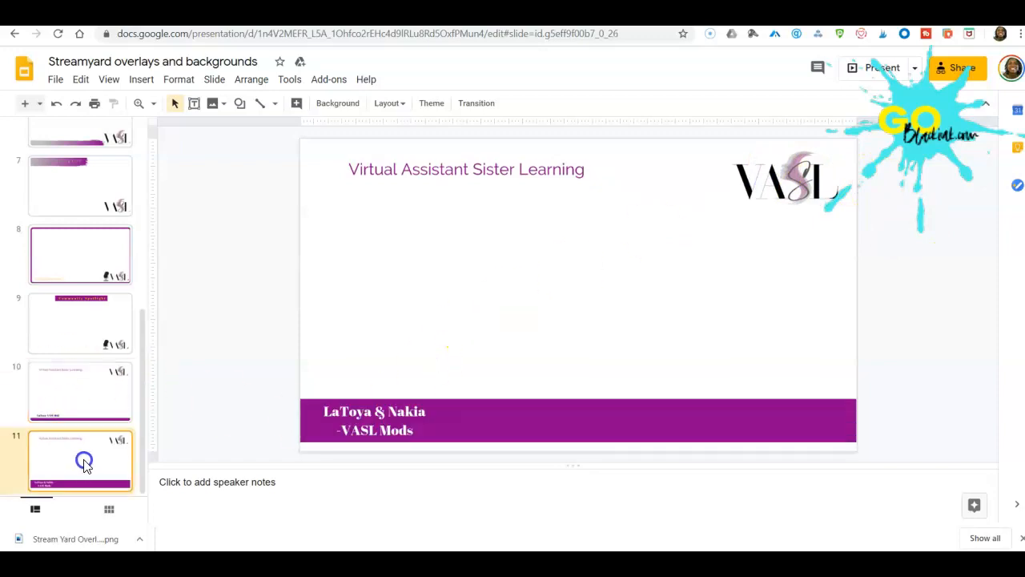
{"action": "scroll", "coordinate": [68, 416], "scroll_direction": "up", "scroll_amount": 5}
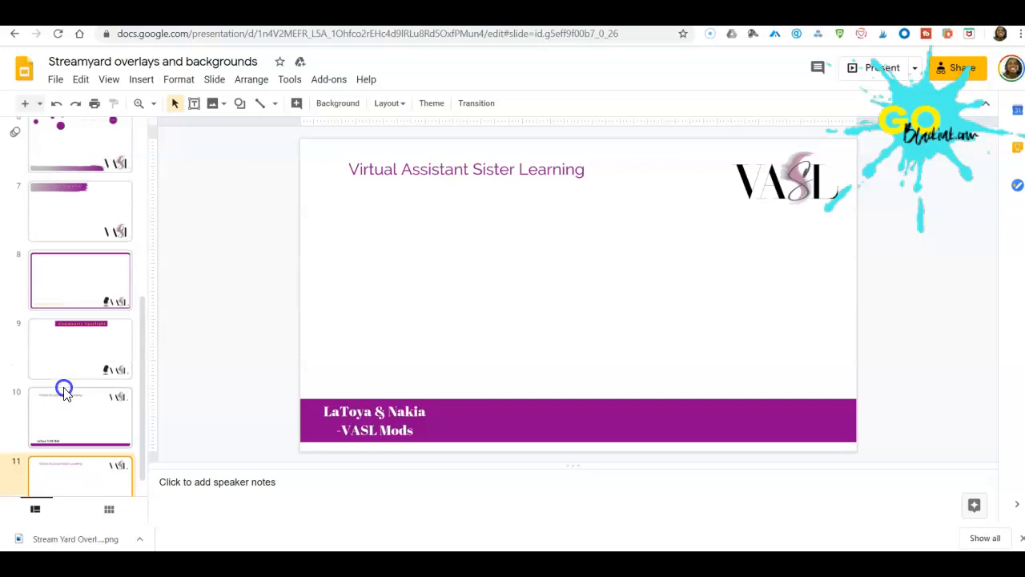
Examine the size and rotation settings of the full-slide overlay image on slide 7.
{"action": "left_click", "coordinate": [63, 387]}
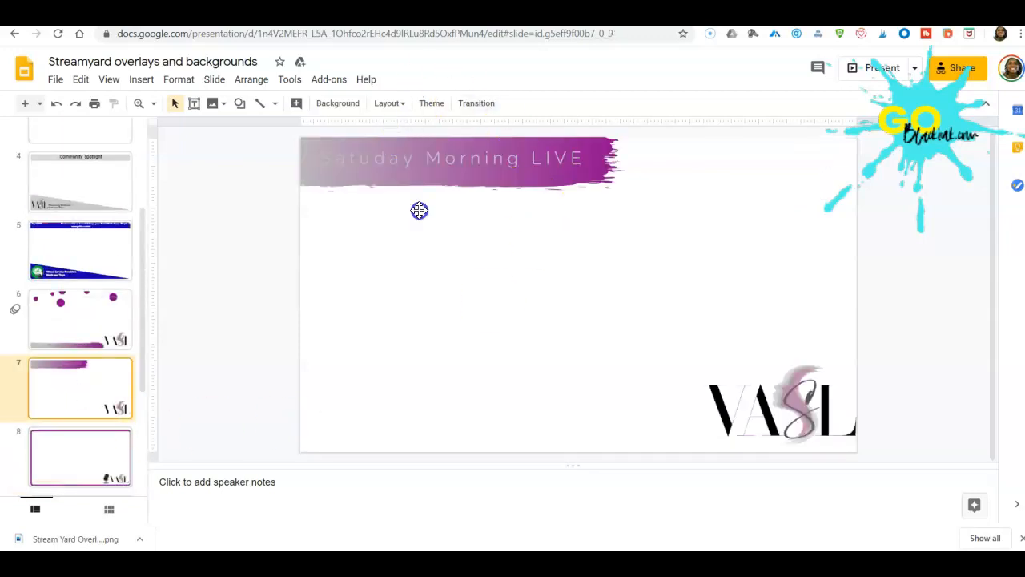
{"action": "left_click", "coordinate": [445, 237]}
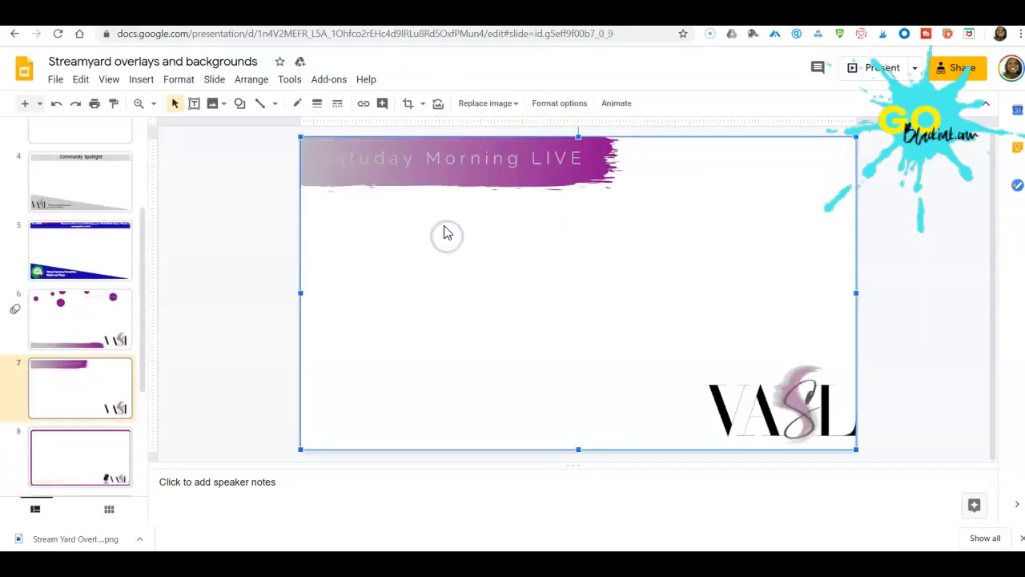
{"action": "scroll", "coordinate": [746, 283], "scroll_direction": "up", "scroll_amount": 1}
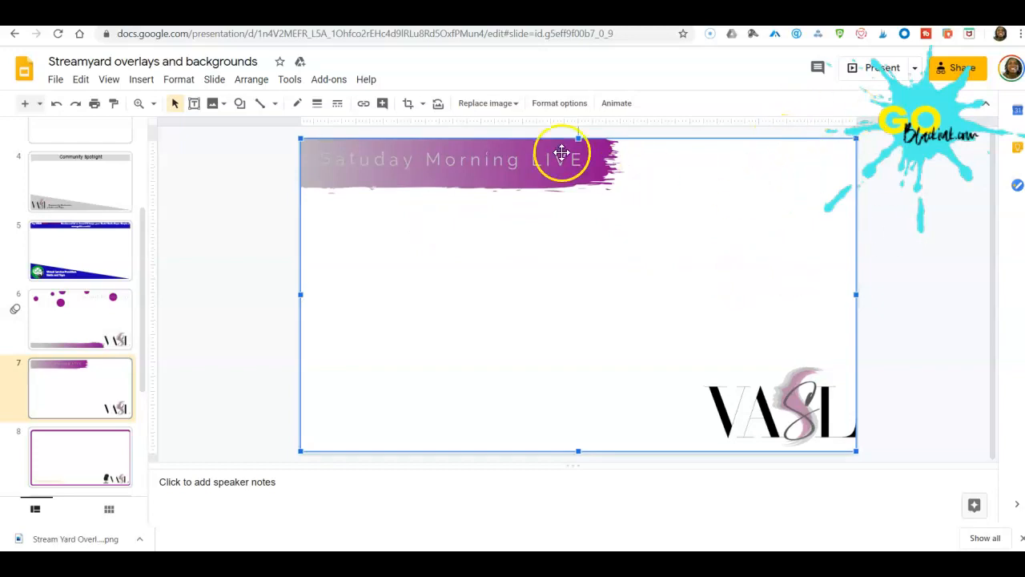
{"action": "left_click", "coordinate": [559, 103]}
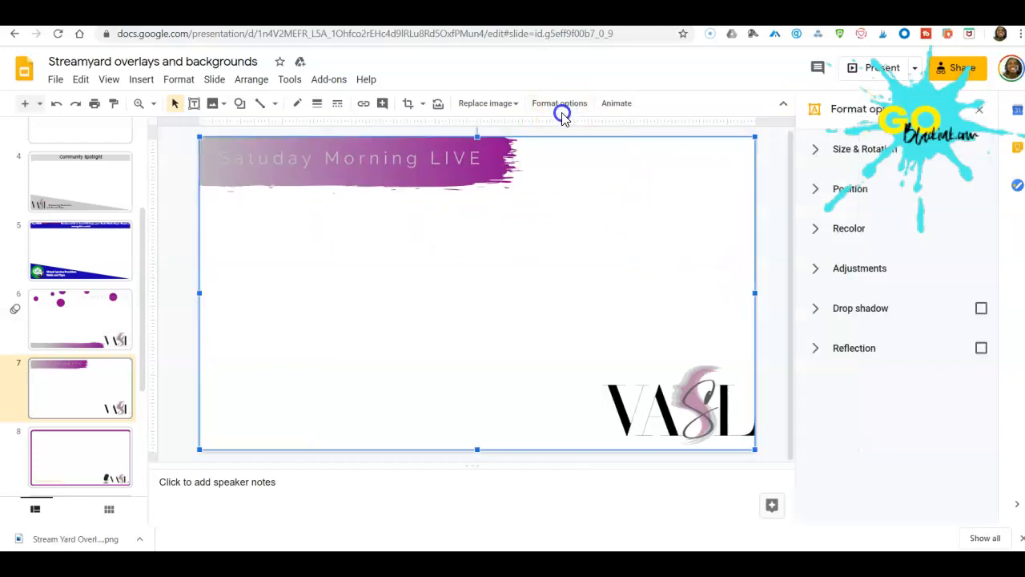
{"action": "left_click", "coordinate": [863, 154]}
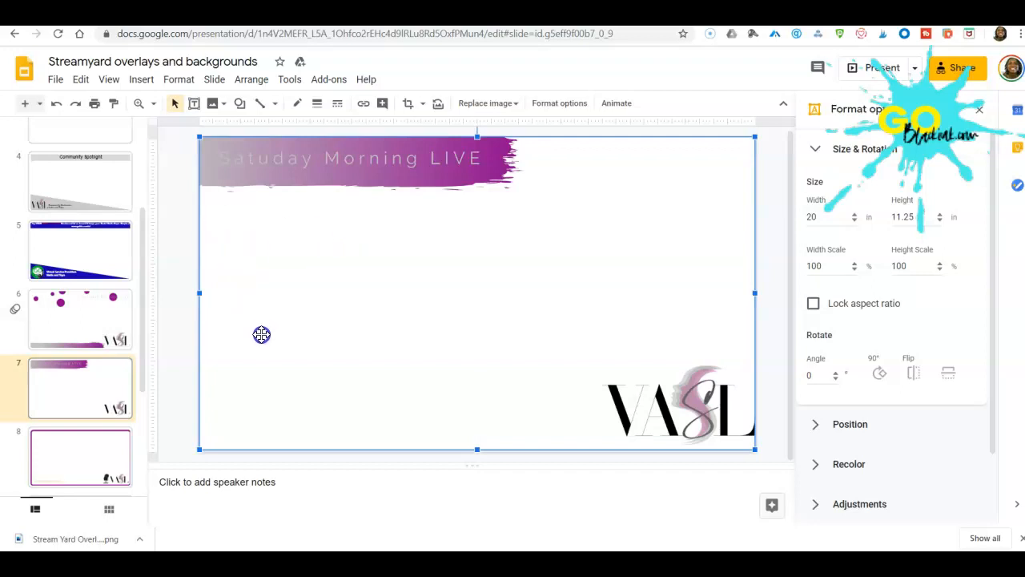
Check the size settings of the full-slide overlay image on slide 10.
{"action": "scroll", "coordinate": [119, 335], "scroll_direction": "down", "scroll_amount": 3}
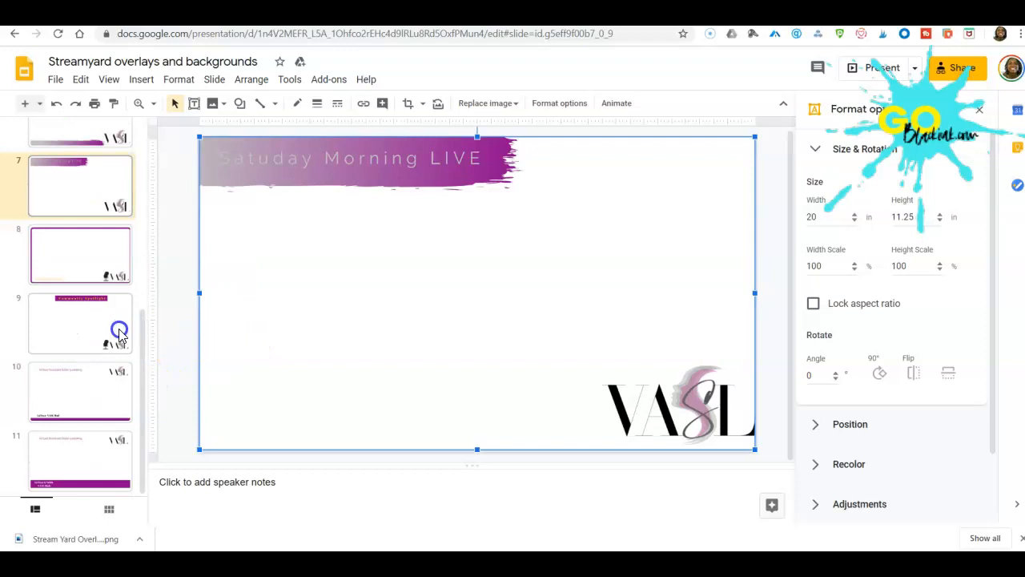
{"action": "left_click", "coordinate": [93, 384]}
{"action": "scroll", "coordinate": [58, 336], "scroll_direction": "up", "scroll_amount": 5}
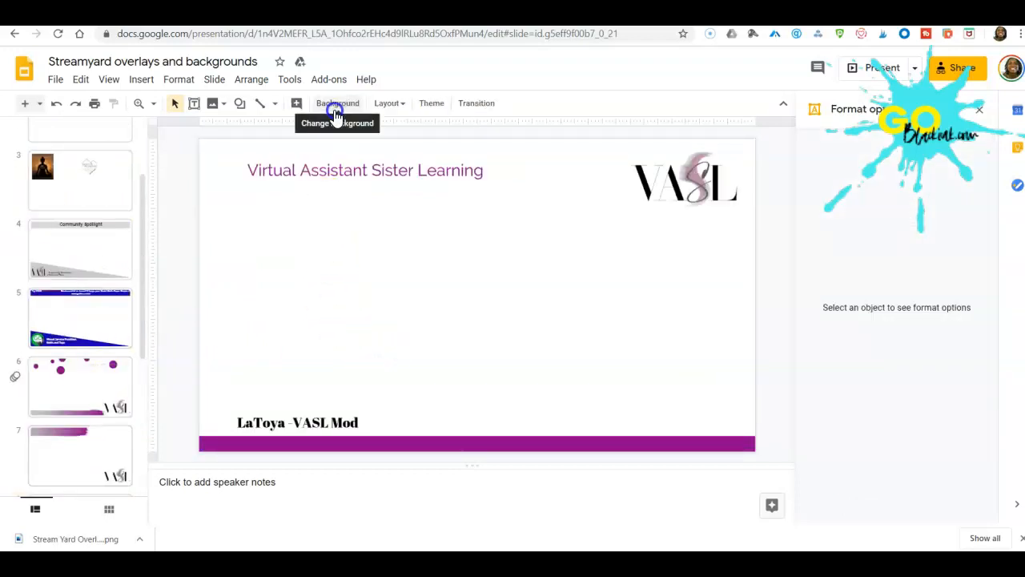
{"action": "left_click", "coordinate": [386, 265]}
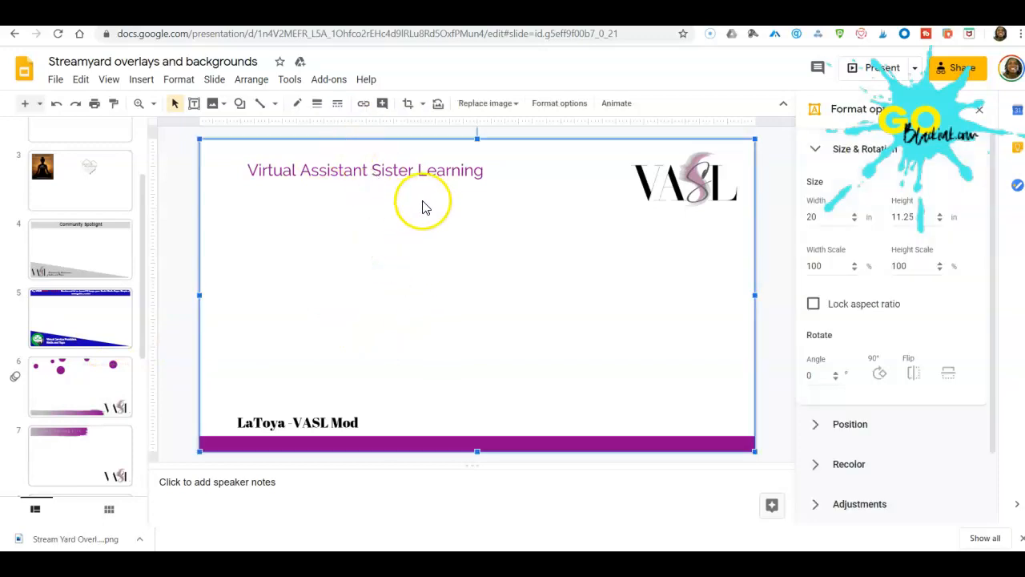
Set the background colour of slide 6, the overlay with purple circles, to transparent.
{"action": "left_click", "coordinate": [71, 389]}
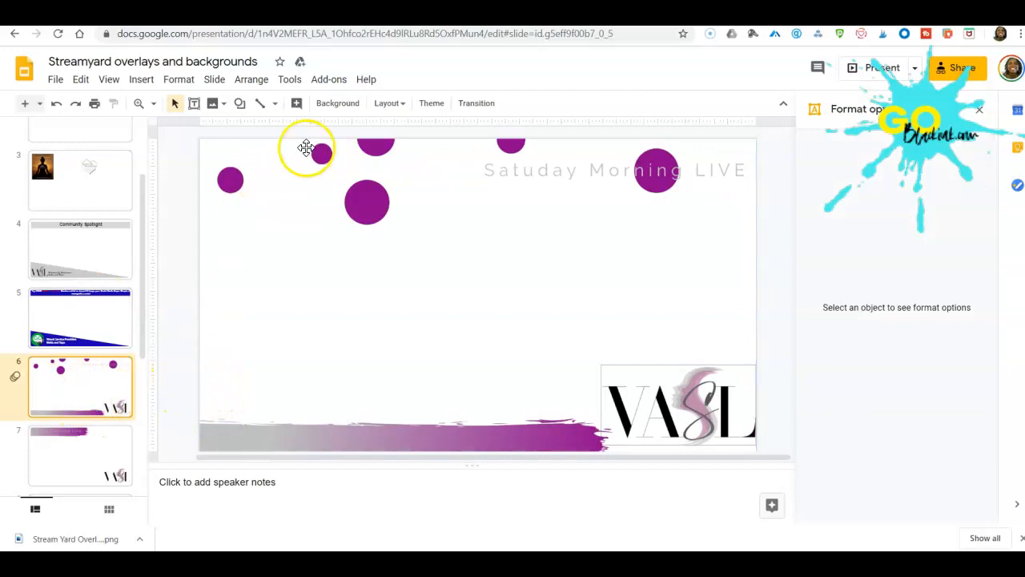
{"action": "left_click", "coordinate": [337, 104]}
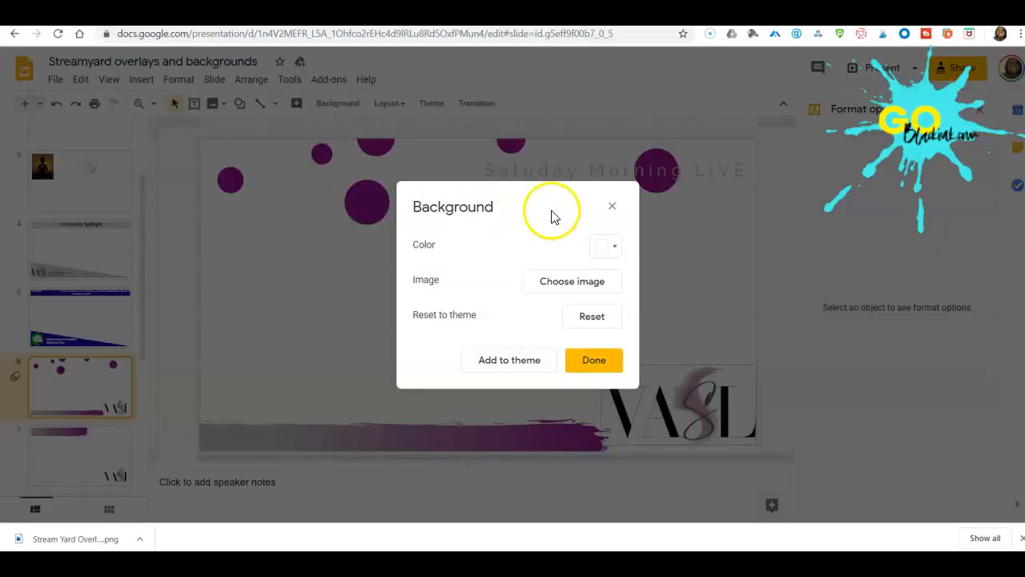
{"action": "left_click", "coordinate": [607, 241]}
{"action": "left_click", "coordinate": [658, 299]}
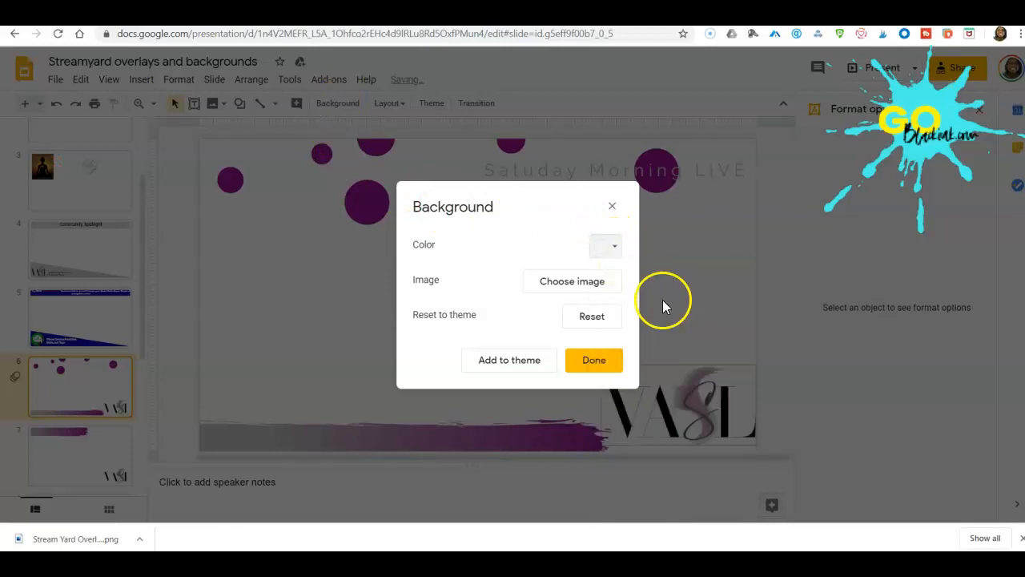
{"action": "left_click", "coordinate": [602, 364]}
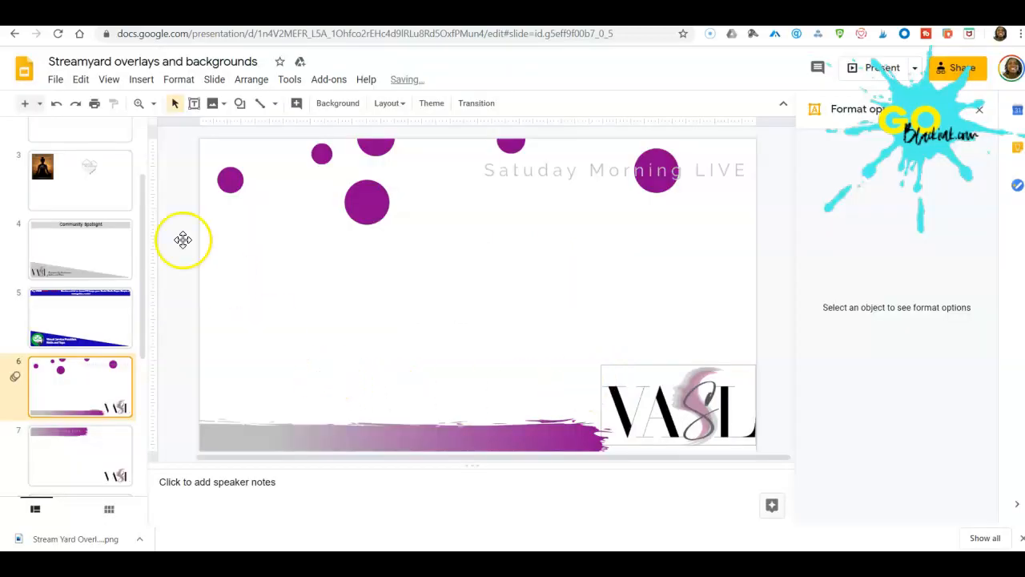
Review the download formats for the current slide, including PNG image, without downloading it.
{"action": "left_click", "coordinate": [55, 79]}
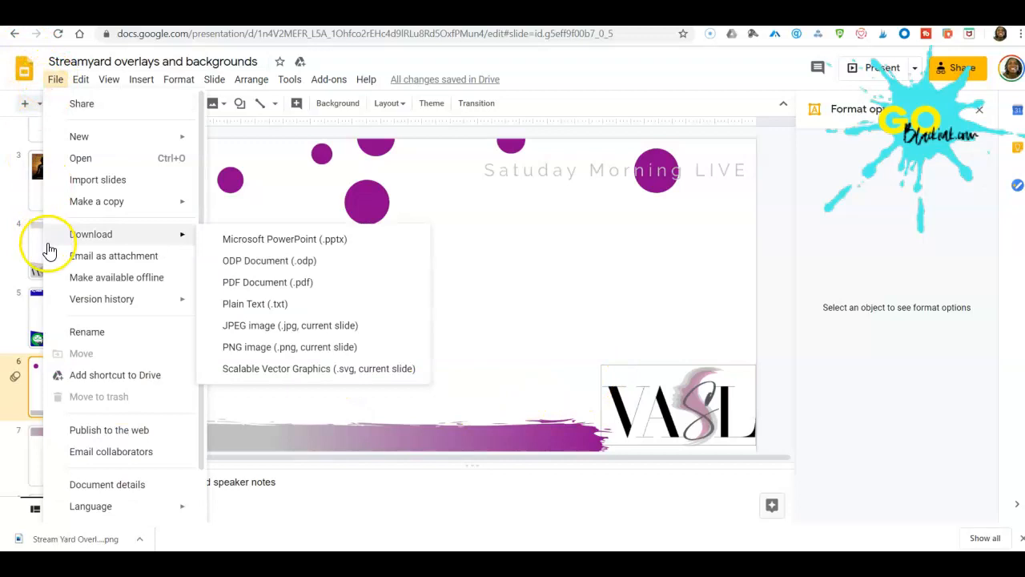
{"action": "mouse_move", "coordinate": [88, 216]}
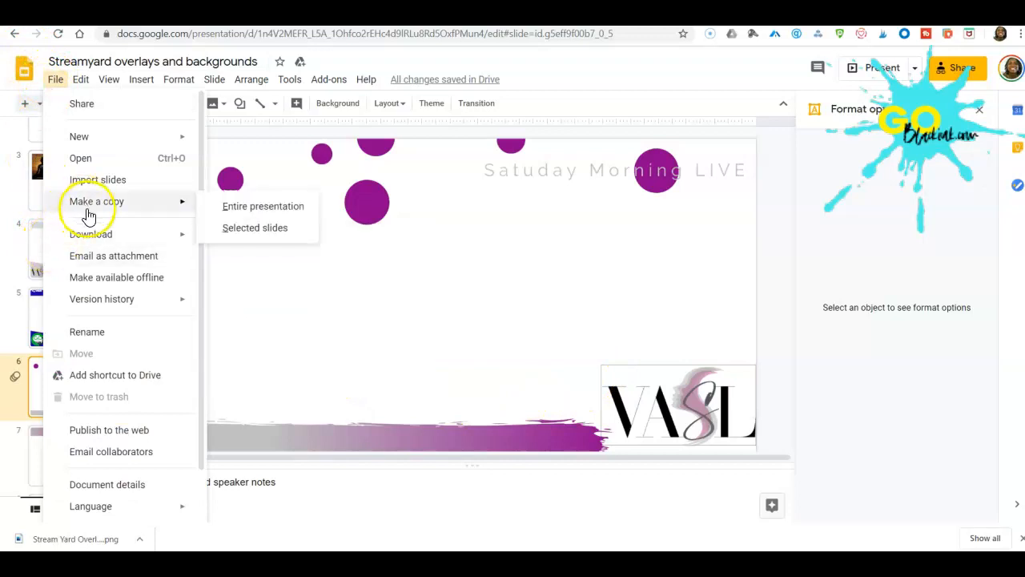
{"action": "mouse_move", "coordinate": [142, 242]}
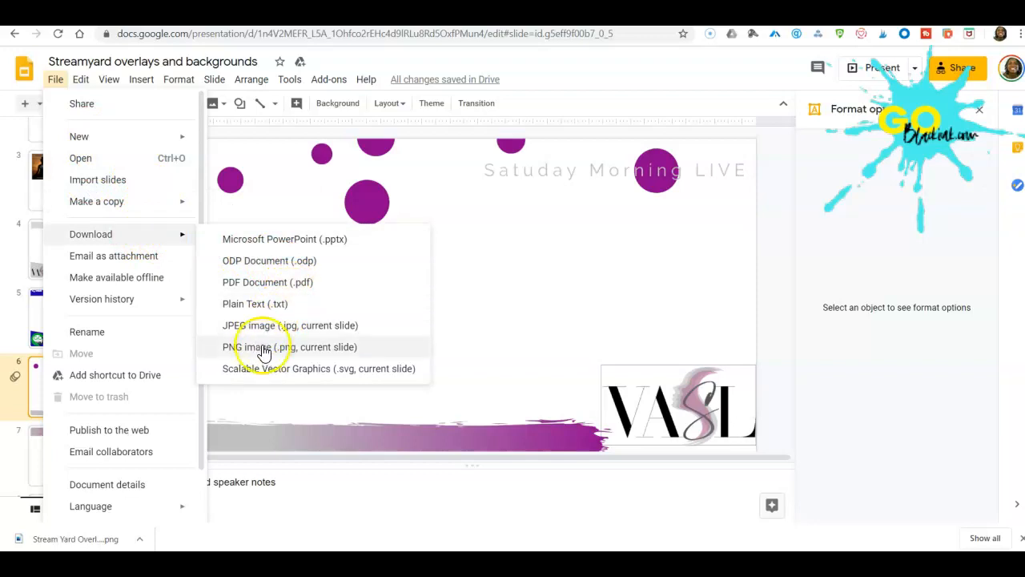
{"action": "left_click", "coordinate": [546, 328]}
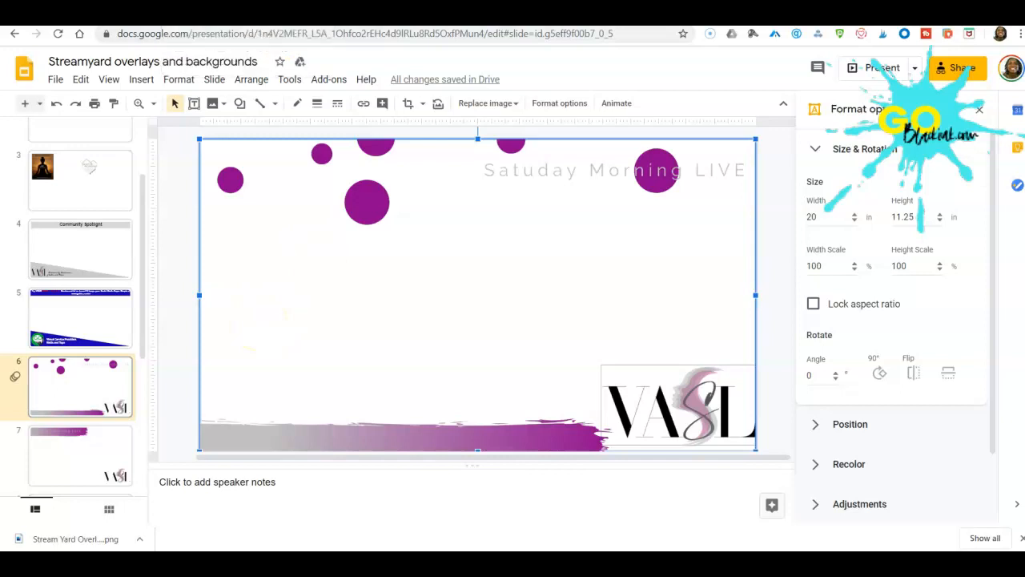
Switch back to StreamYard and enter the broadcast studio of the scheduled Slideshow broadcast with the existing display name.
{"action": "left_click", "coordinate": [292, 14]}
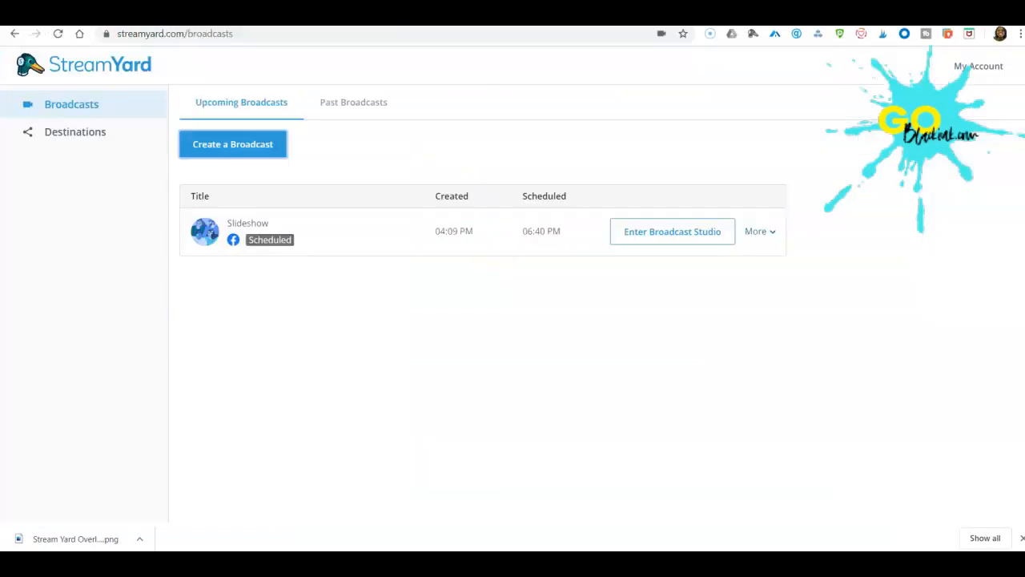
{"action": "left_click", "coordinate": [656, 237]}
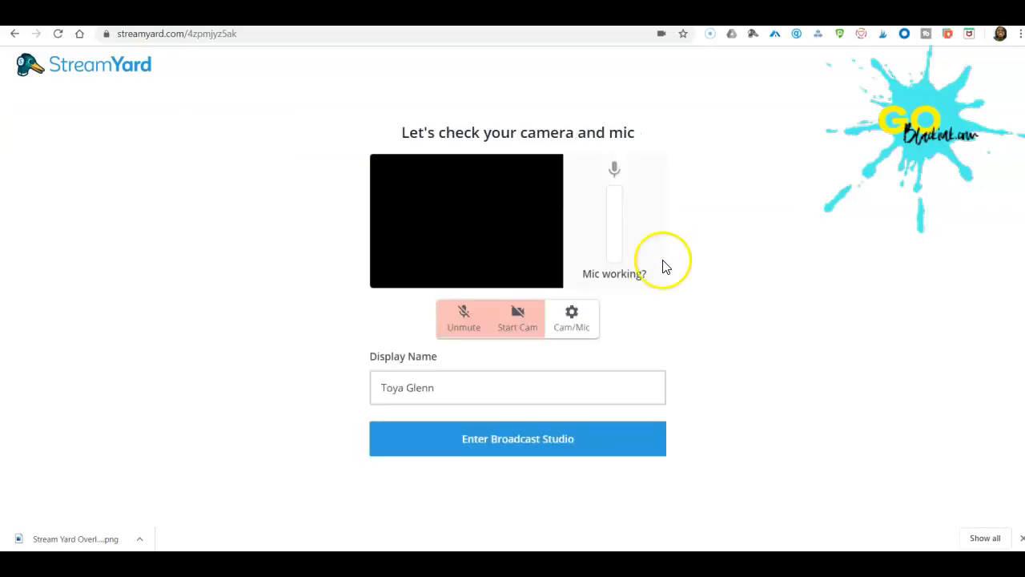
{"action": "left_click", "coordinate": [535, 440]}
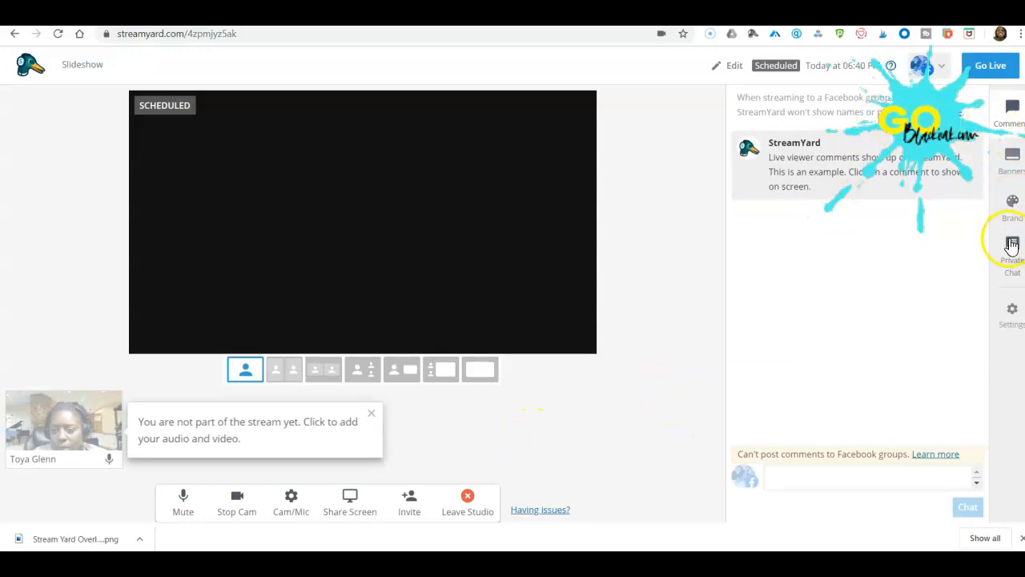
Open the studio's brand settings for GoBlackInkPractice and look through the existing overlays.
{"action": "left_click", "coordinate": [1014, 205]}
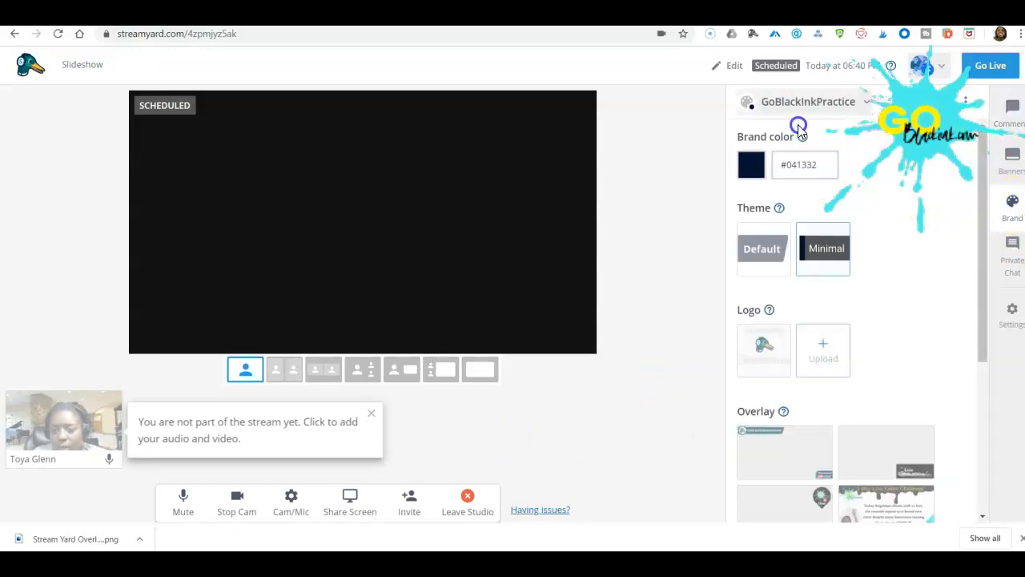
{"action": "left_click", "coordinate": [842, 250]}
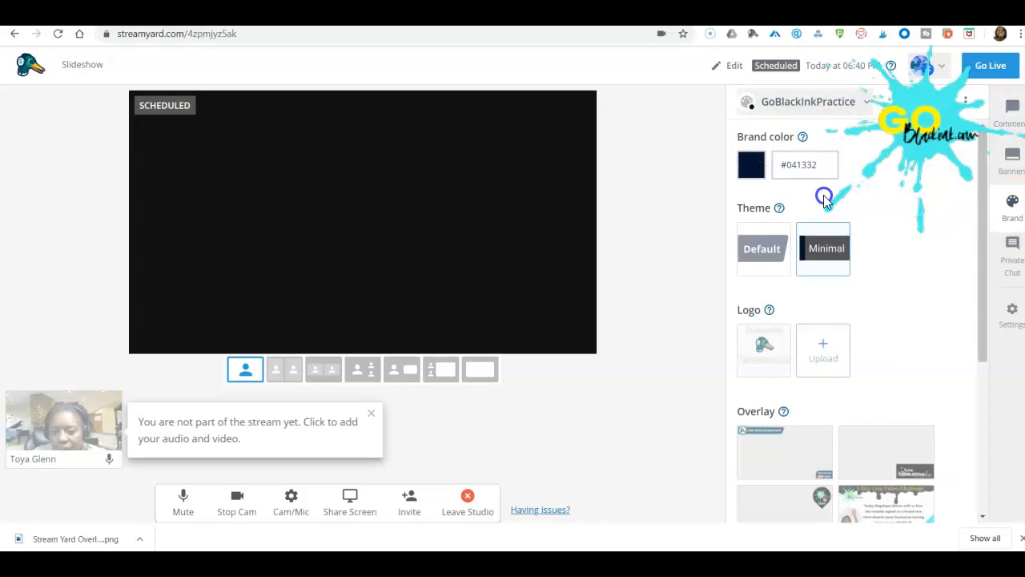
{"action": "scroll", "coordinate": [804, 238], "scroll_direction": "down", "scroll_amount": 3}
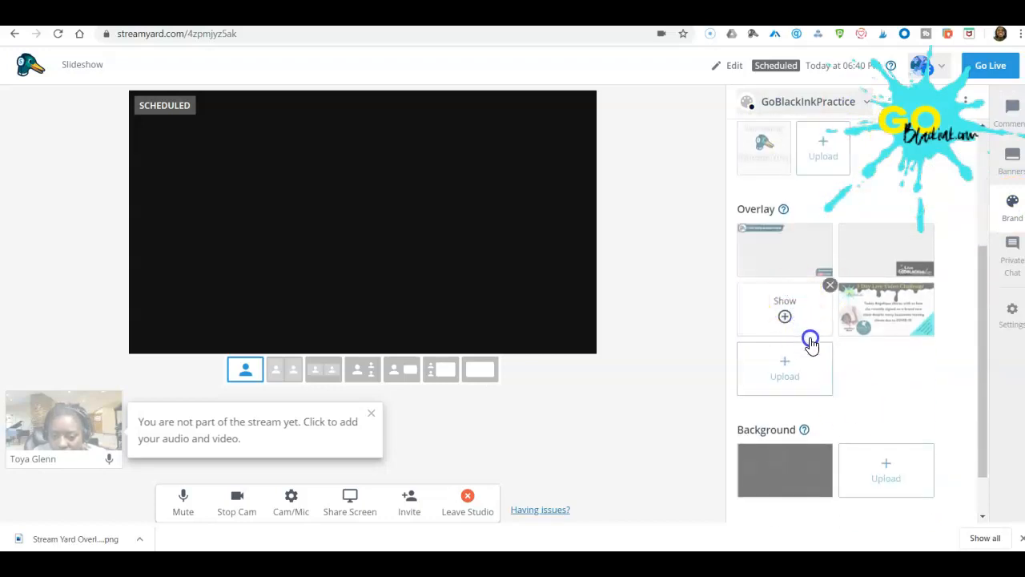
{"action": "mouse_move", "coordinate": [786, 210]}
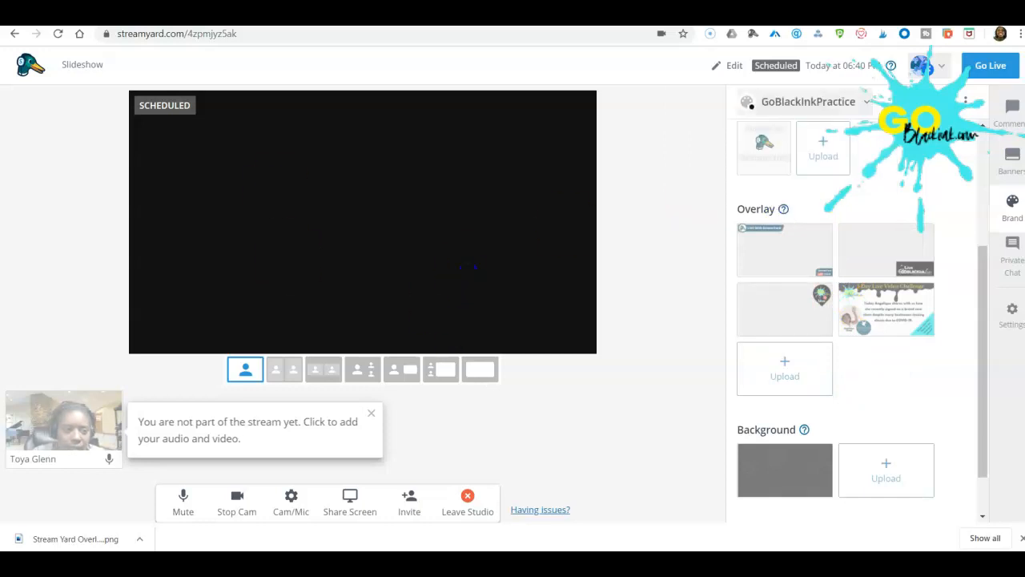
Switch to the Stream Yard Overlay design in Canva and review the overlays on pages 1 to 3.
{"action": "left_click", "coordinate": [216, 16]}
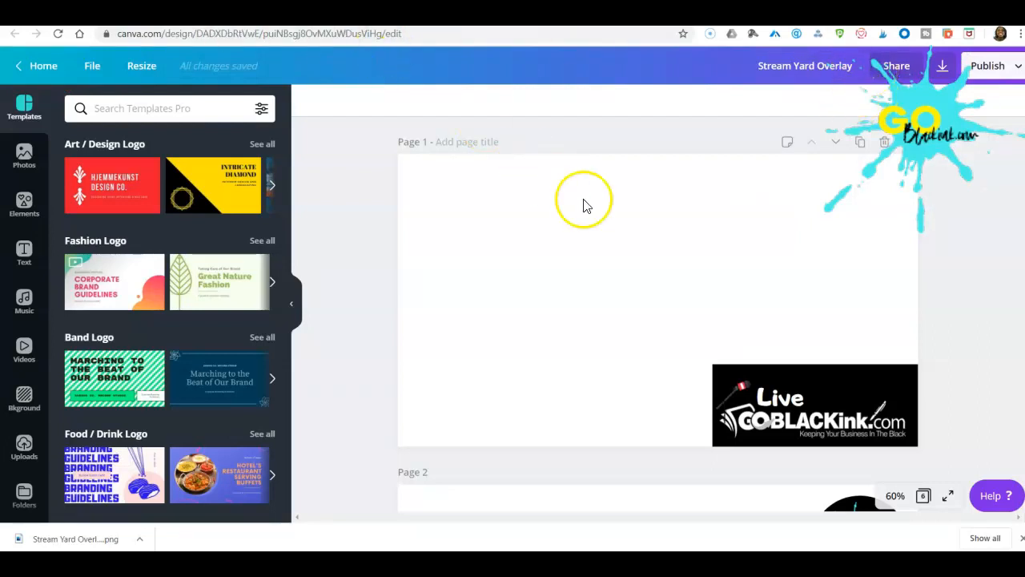
{"action": "scroll", "coordinate": [656, 231], "scroll_direction": "down", "scroll_amount": 2}
{"action": "scroll", "coordinate": [657, 231], "scroll_direction": "down", "scroll_amount": 2}
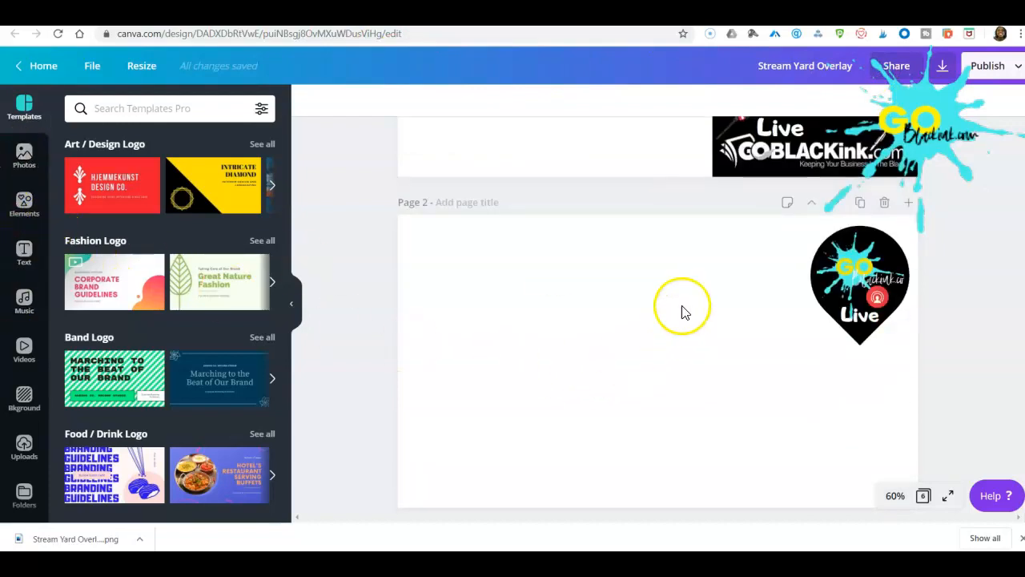
{"action": "scroll", "coordinate": [817, 348], "scroll_direction": "down", "scroll_amount": 3}
{"action": "scroll", "coordinate": [811, 343], "scroll_direction": "down", "scroll_amount": 3}
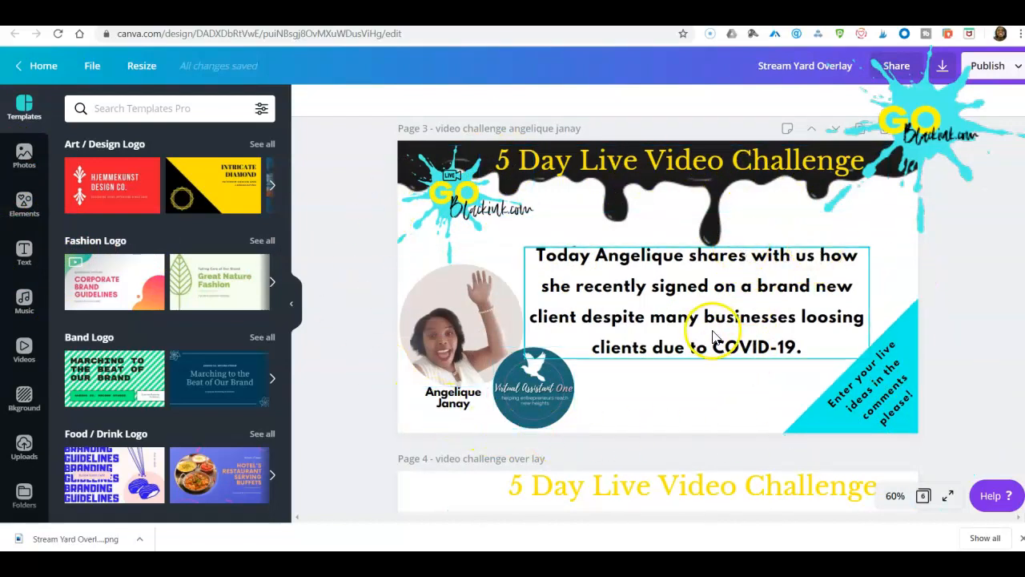
{"action": "scroll", "coordinate": [759, 377], "scroll_direction": "down", "scroll_amount": 2}
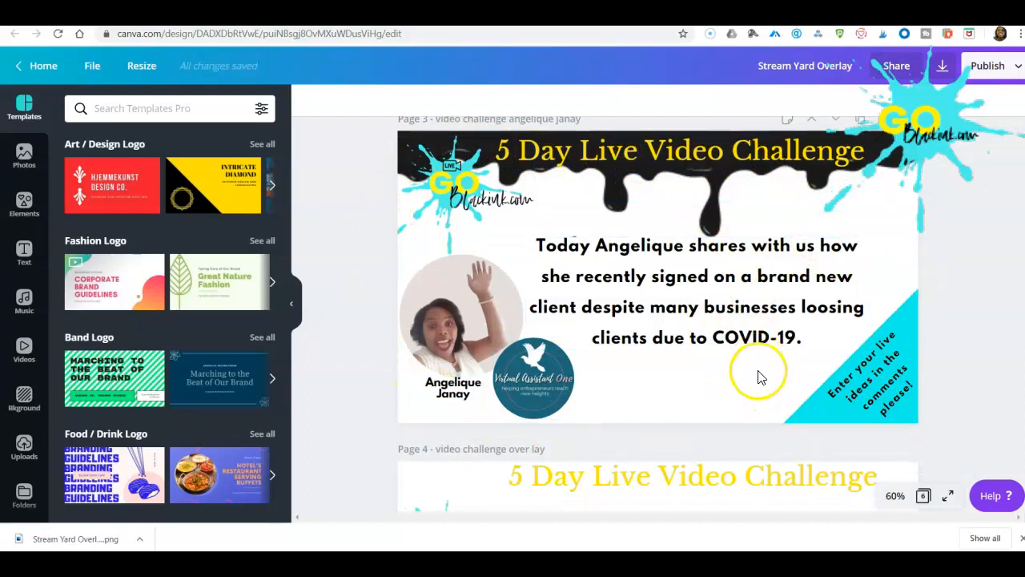
Examine the video challenge overlays on pages 4 to 6, including the title, logo, trivia box and StreamYard sign-up link.
{"action": "scroll", "coordinate": [756, 369], "scroll_direction": "down", "scroll_amount": 3}
{"action": "scroll", "coordinate": [753, 348], "scroll_direction": "up", "scroll_amount": 2}
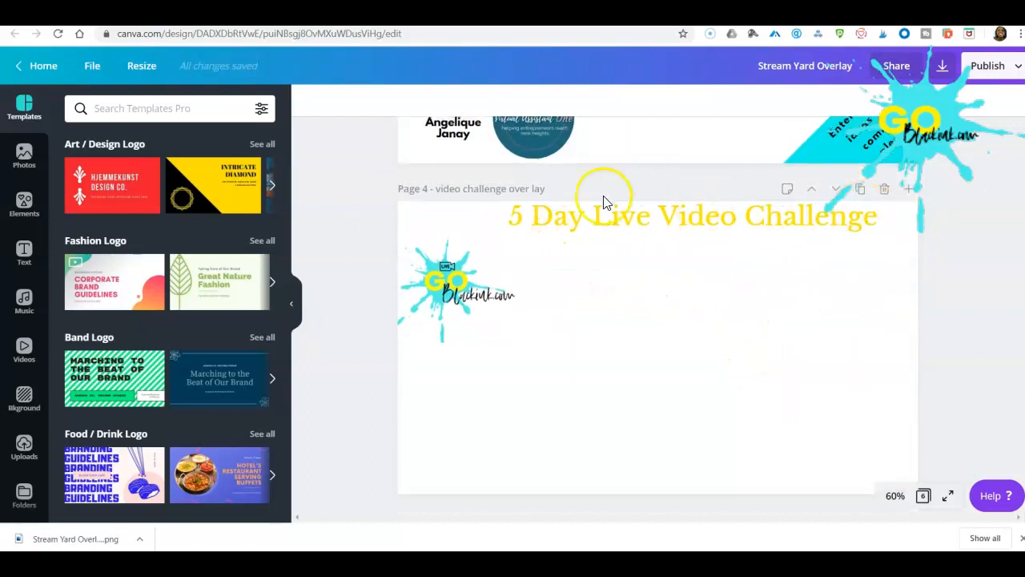
{"action": "scroll", "coordinate": [634, 408], "scroll_direction": "down", "scroll_amount": 3}
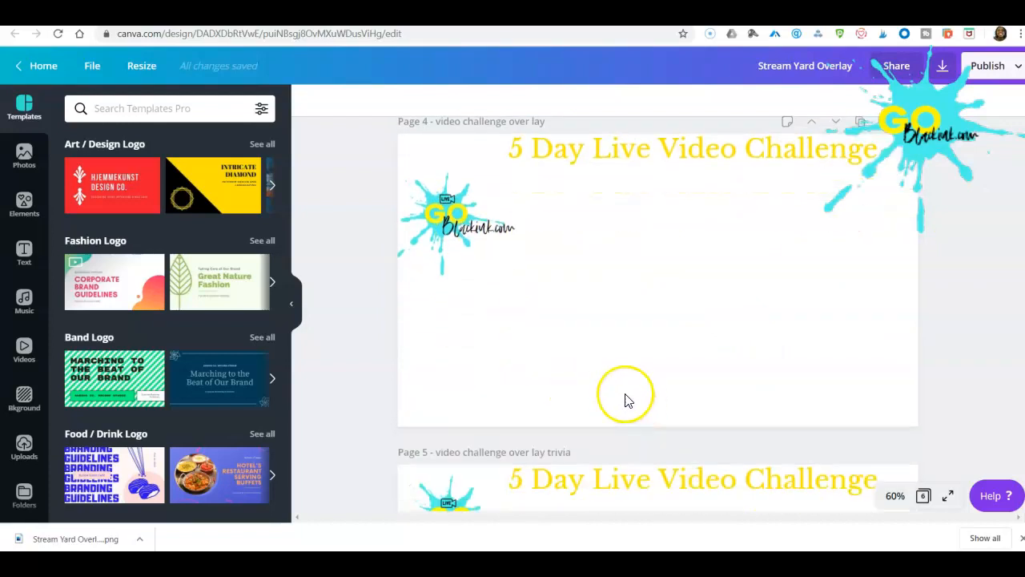
{"action": "scroll", "coordinate": [599, 375], "scroll_direction": "down", "scroll_amount": 1}
{"action": "scroll", "coordinate": [633, 240], "scroll_direction": "up", "scroll_amount": 2}
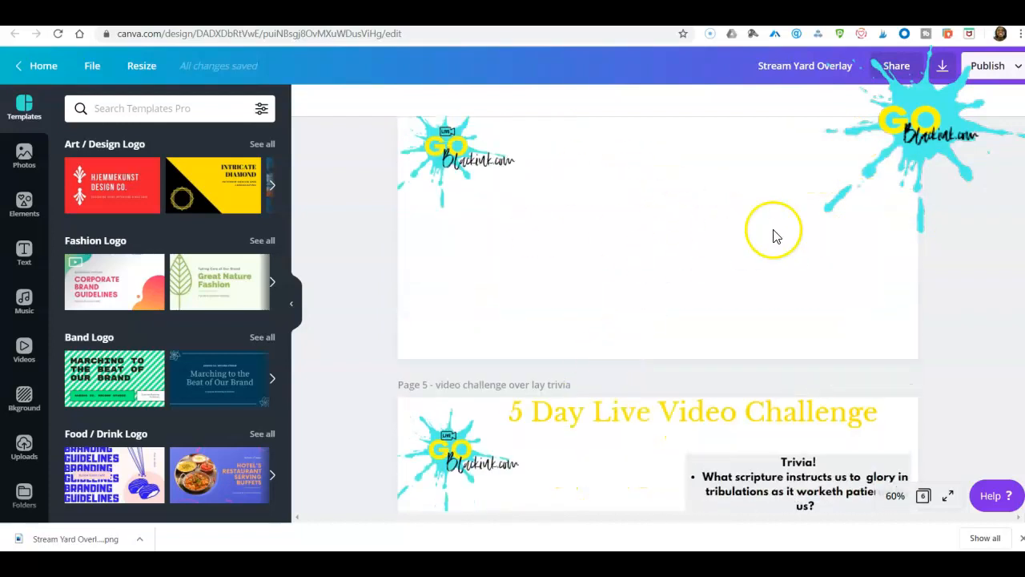
{"action": "scroll", "coordinate": [777, 239], "scroll_direction": "up", "scroll_amount": 2}
{"action": "left_click", "coordinate": [472, 292]}
{"action": "left_click", "coordinate": [730, 354]}
{"action": "left_click", "coordinate": [478, 293]}
{"action": "left_click", "coordinate": [481, 373]}
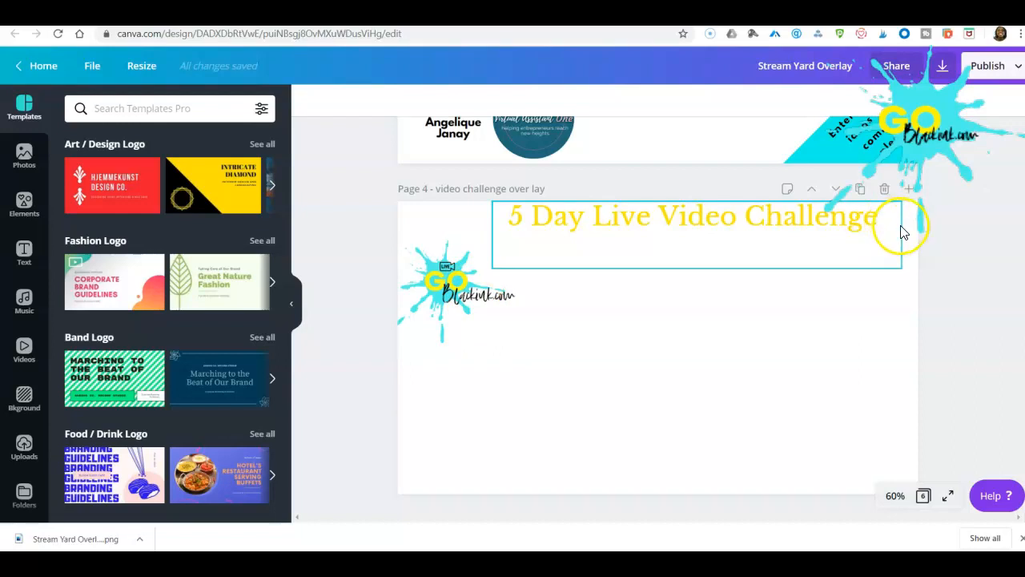
{"action": "scroll", "coordinate": [755, 297], "scroll_direction": "down", "scroll_amount": 5}
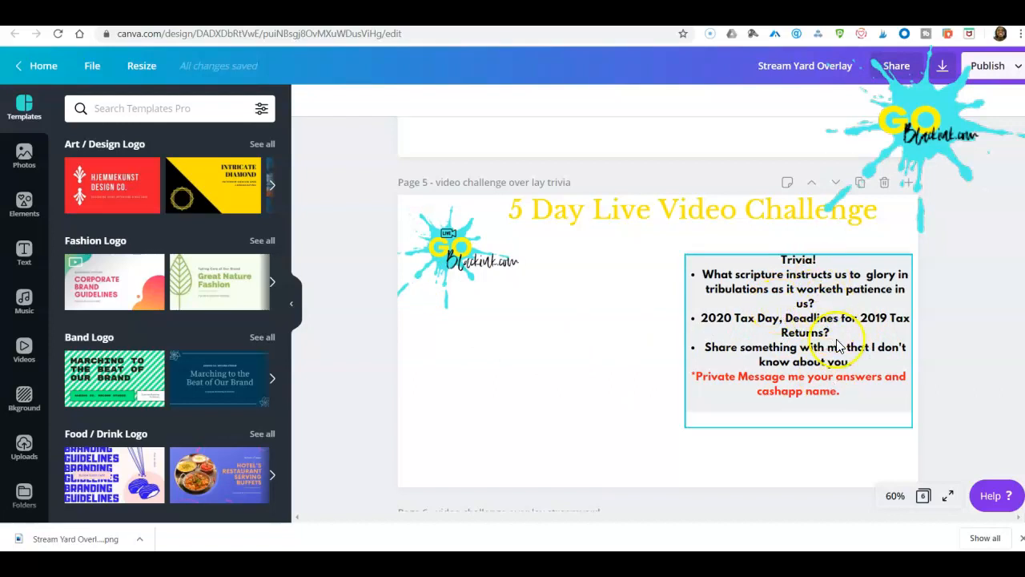
{"action": "scroll", "coordinate": [661, 343], "scroll_direction": "down", "scroll_amount": 4}
{"action": "scroll", "coordinate": [653, 332], "scroll_direction": "down", "scroll_amount": 2}
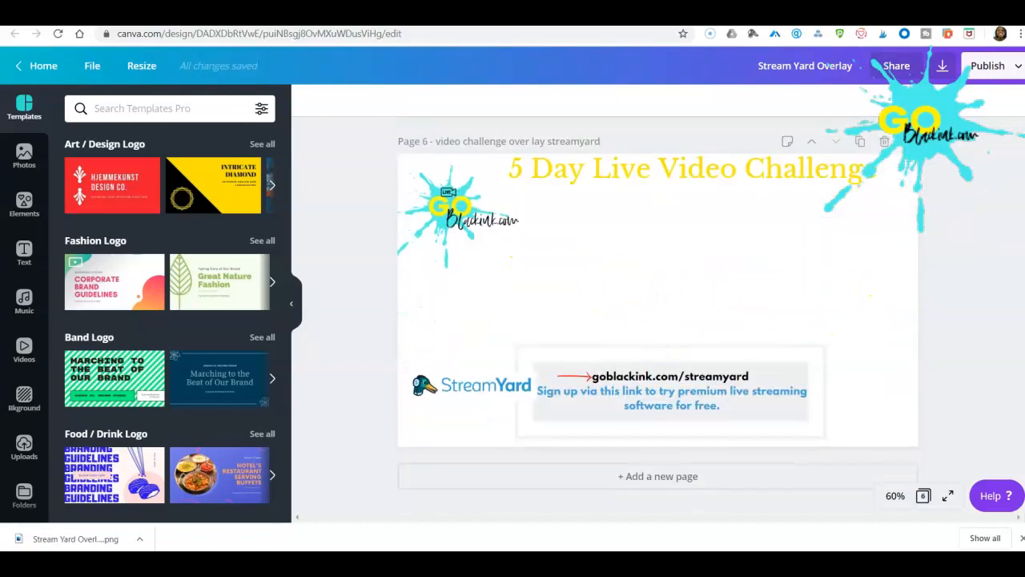
Download only page 6, the video challenge StreamYard overlay, as a PNG with a transparent background.
{"action": "left_click", "coordinate": [1012, 72]}
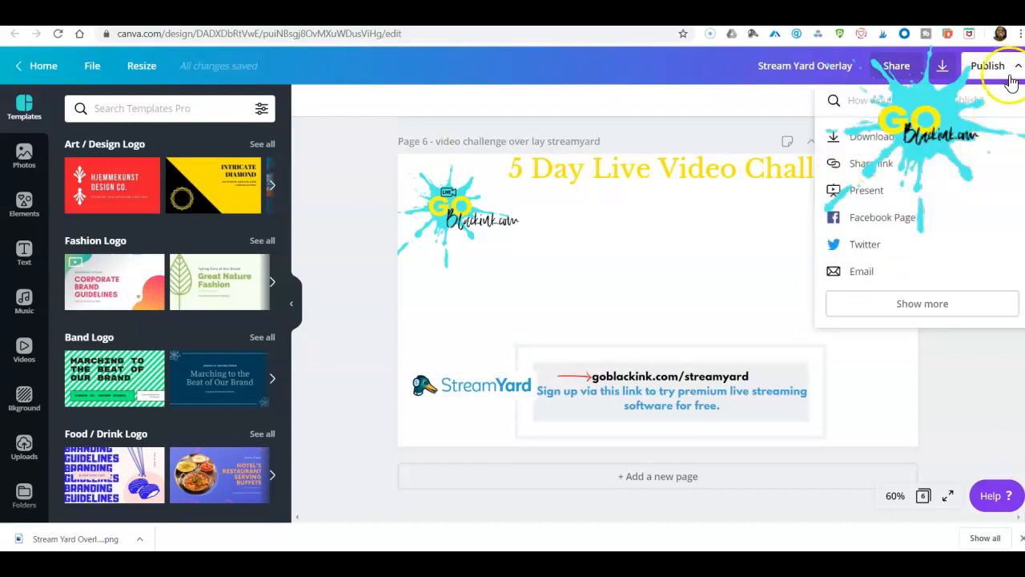
{"action": "left_click", "coordinate": [869, 136]}
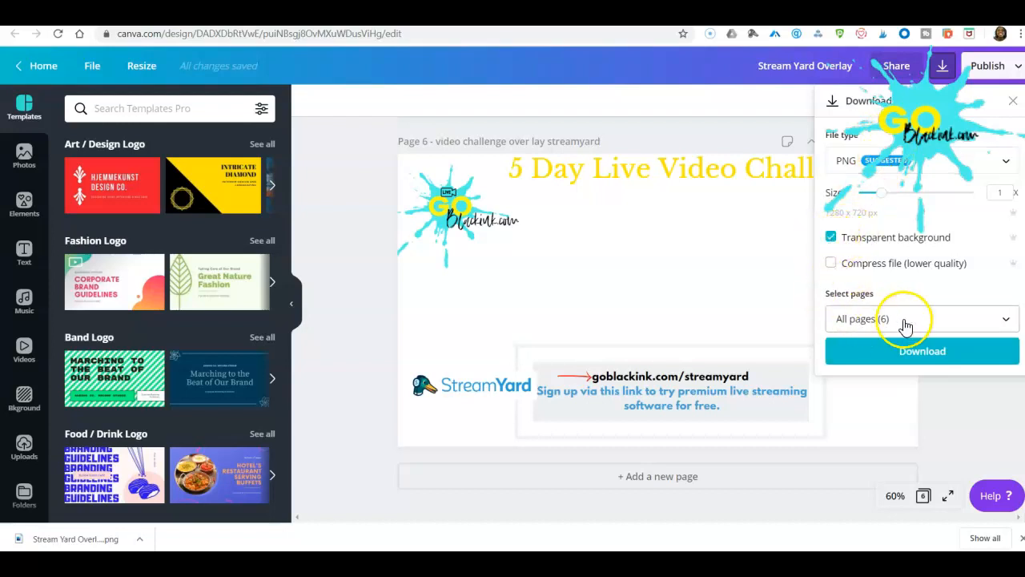
{"action": "left_click", "coordinate": [968, 324]}
{"action": "scroll", "coordinate": [961, 208], "scroll_direction": "down", "scroll_amount": 3}
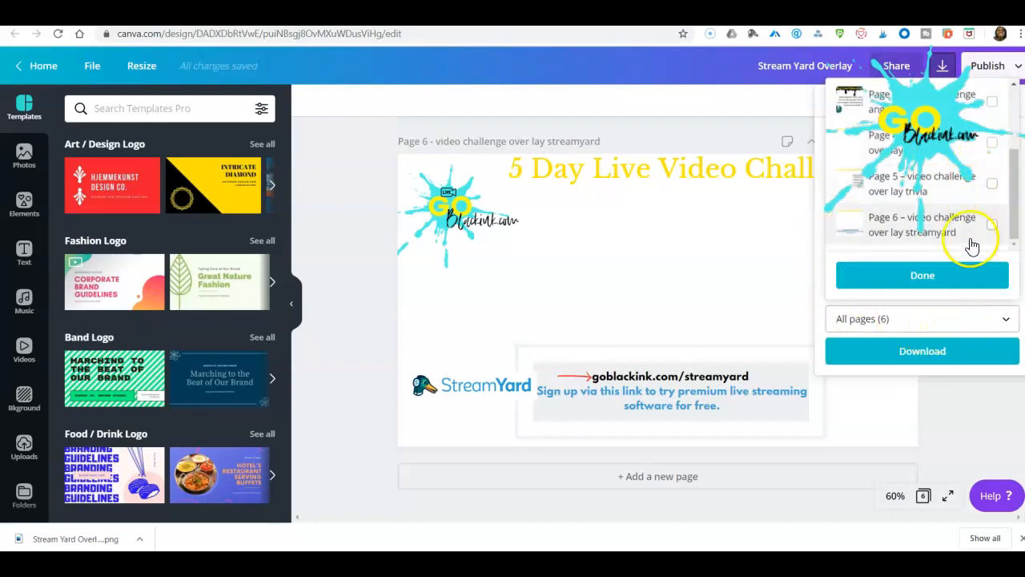
{"action": "left_click", "coordinate": [993, 228]}
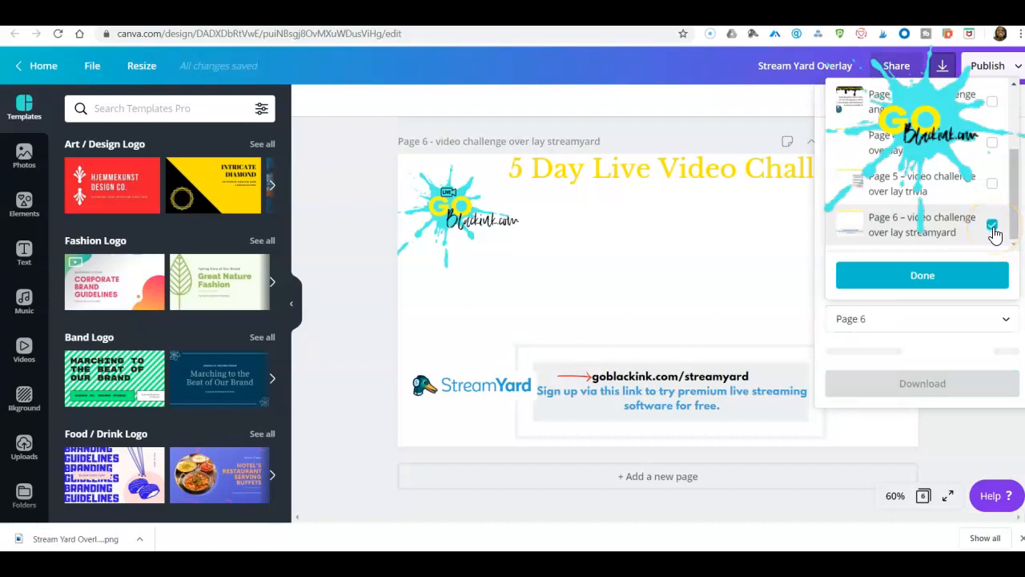
{"action": "left_click", "coordinate": [924, 282]}
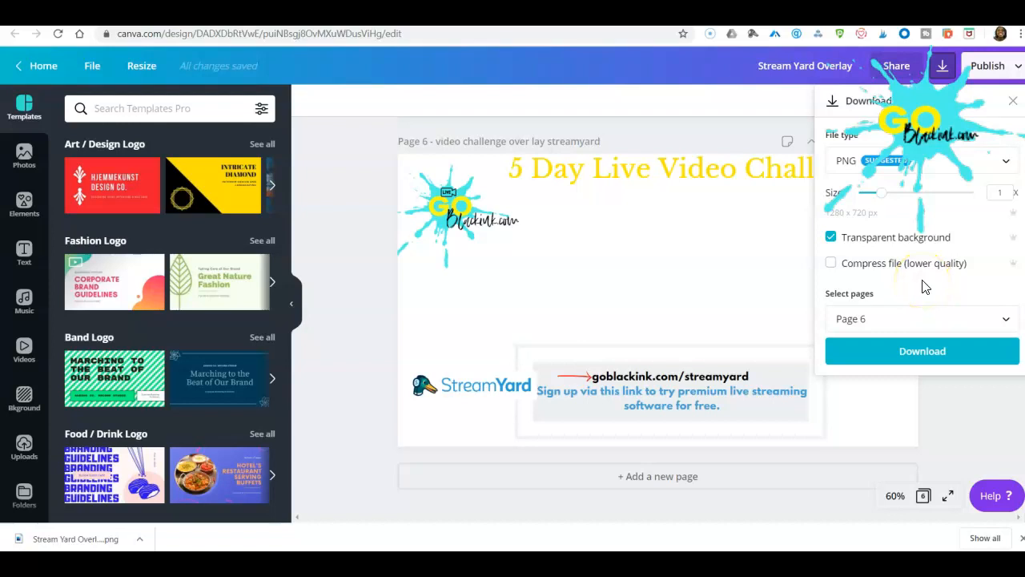
{"action": "left_click", "coordinate": [931, 352]}
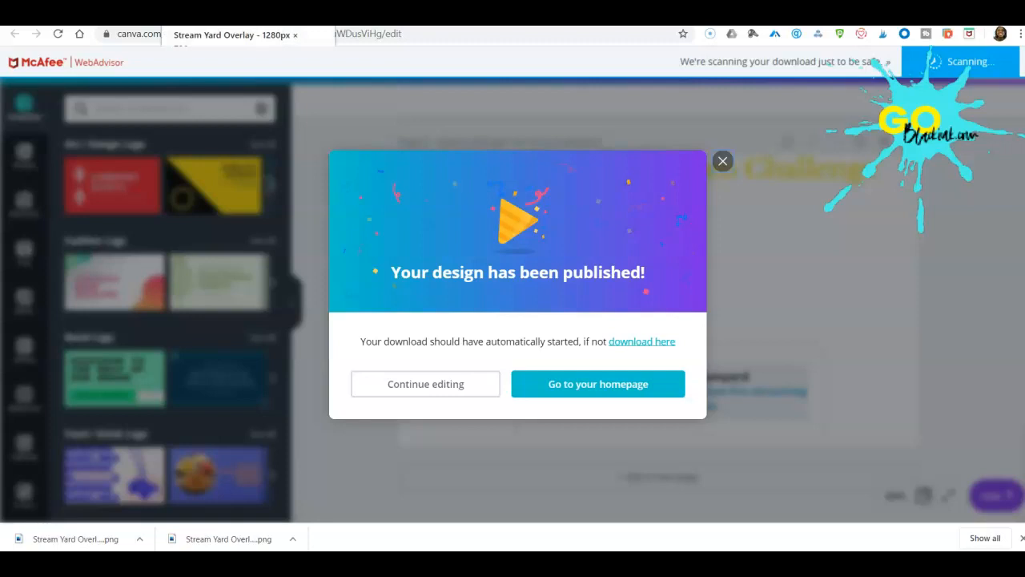
Switch back to the StreamYard studio and upload Stream Yard Overlay (5) from Downloads as a new overlay.
{"action": "left_click", "coordinate": [240, 15]}
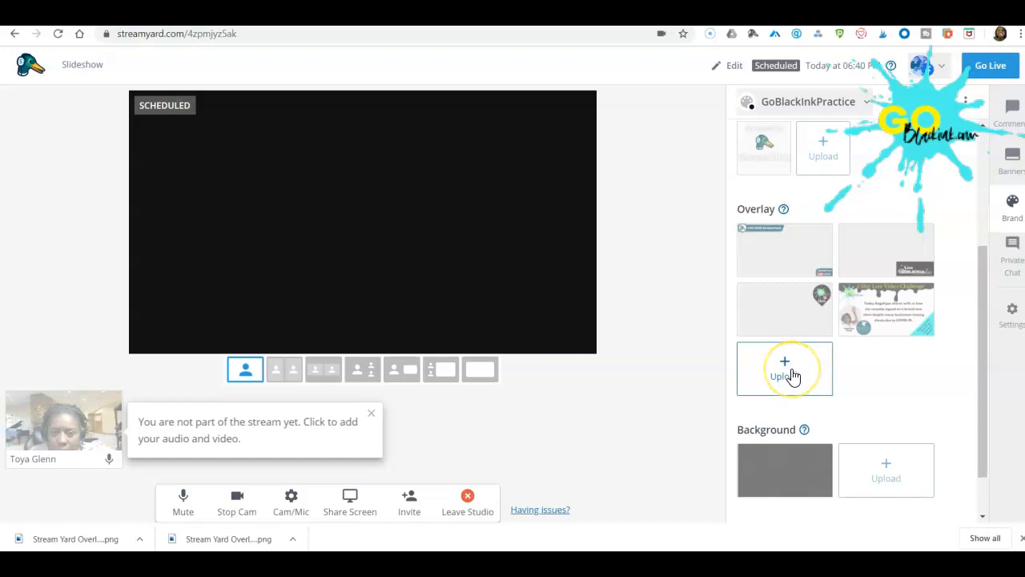
{"action": "left_click", "coordinate": [791, 376]}
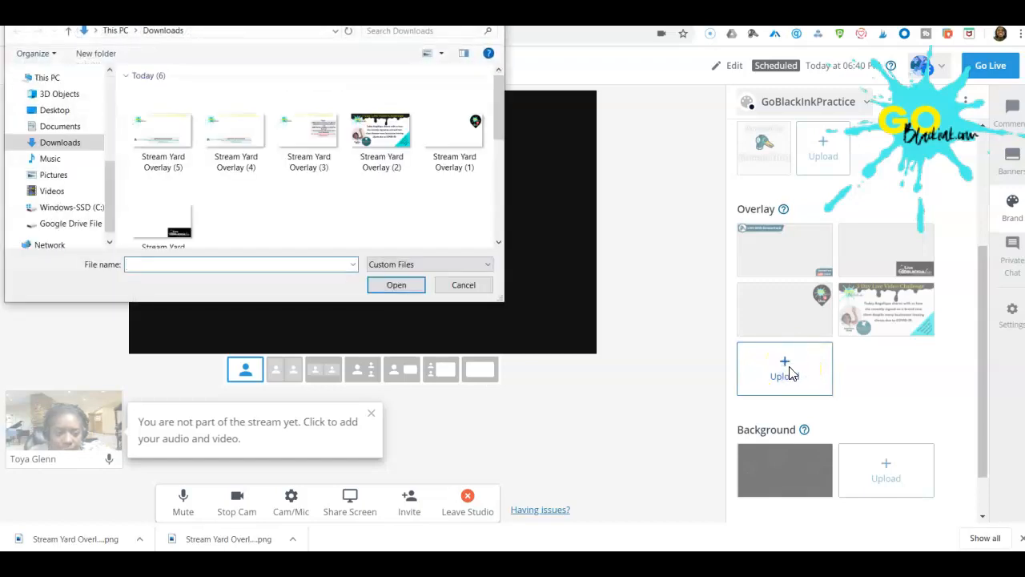
{"action": "left_click", "coordinate": [163, 132]}
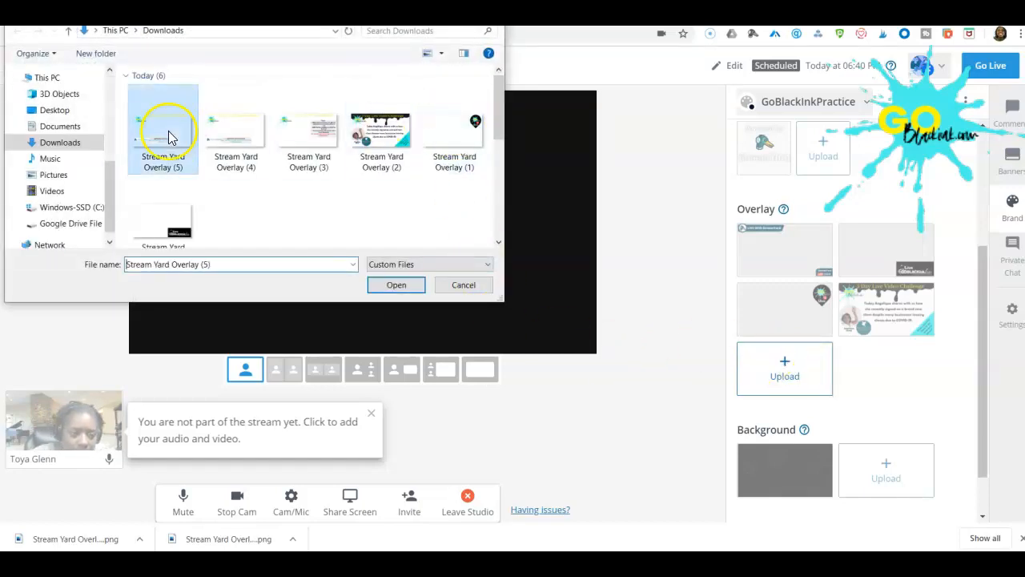
{"action": "left_click", "coordinate": [395, 284]}
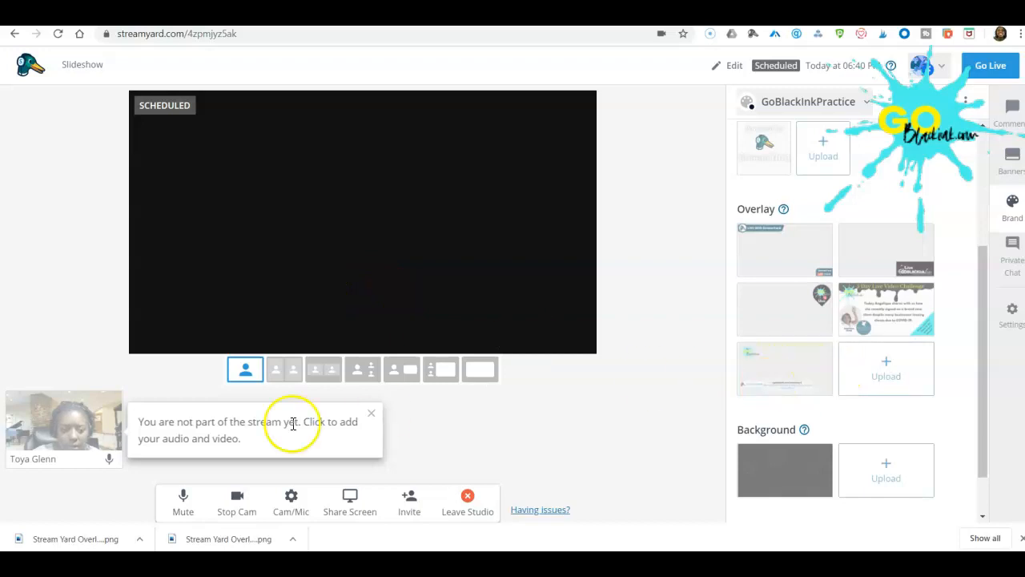
Add the webcam to the stream and show and hide the black Live GOBLACKink.com overlay twice.
{"action": "left_click", "coordinate": [63, 418]}
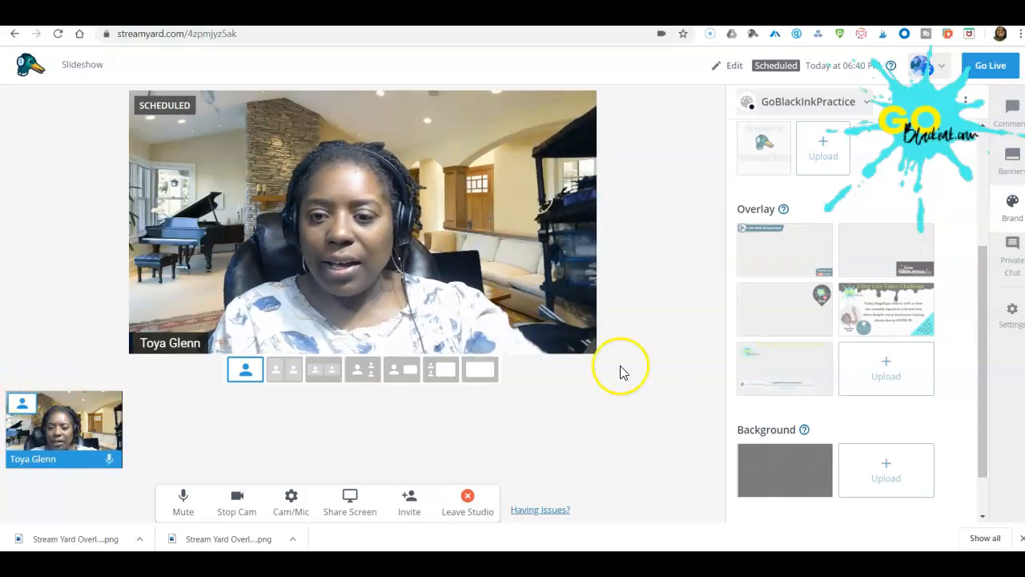
{"action": "left_click", "coordinate": [893, 255]}
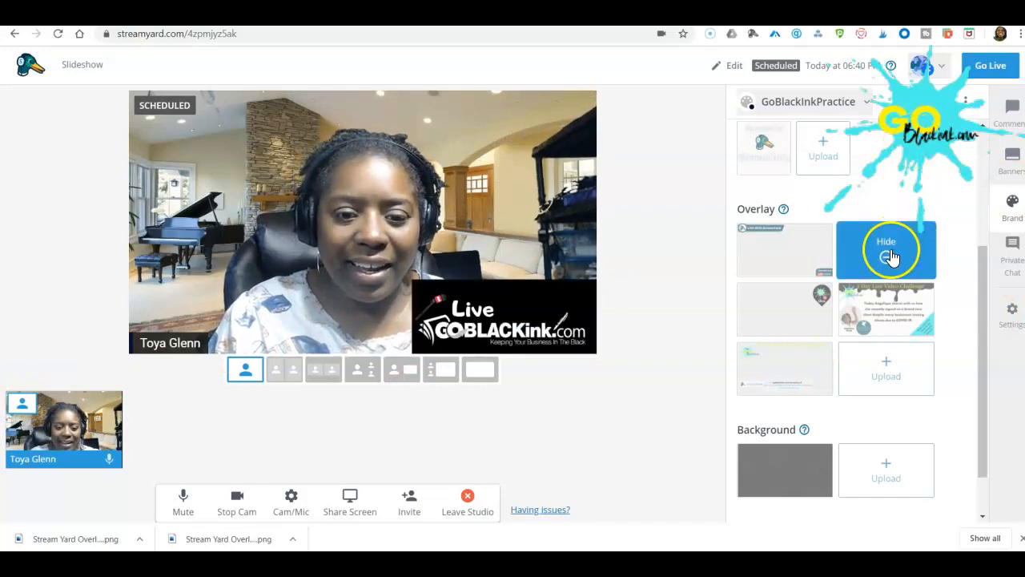
{"action": "left_click", "coordinate": [887, 253]}
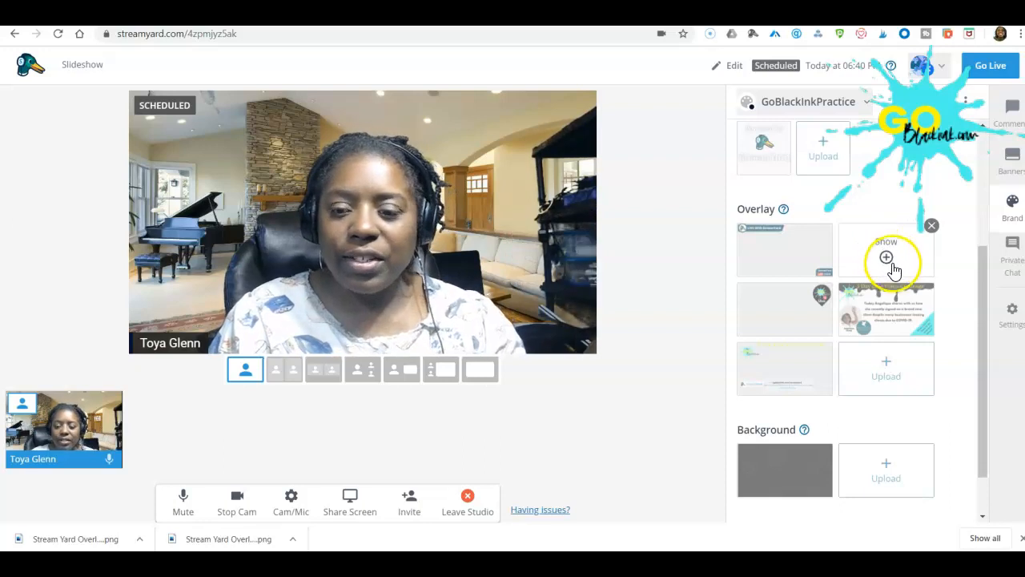
{"action": "left_click", "coordinate": [887, 258]}
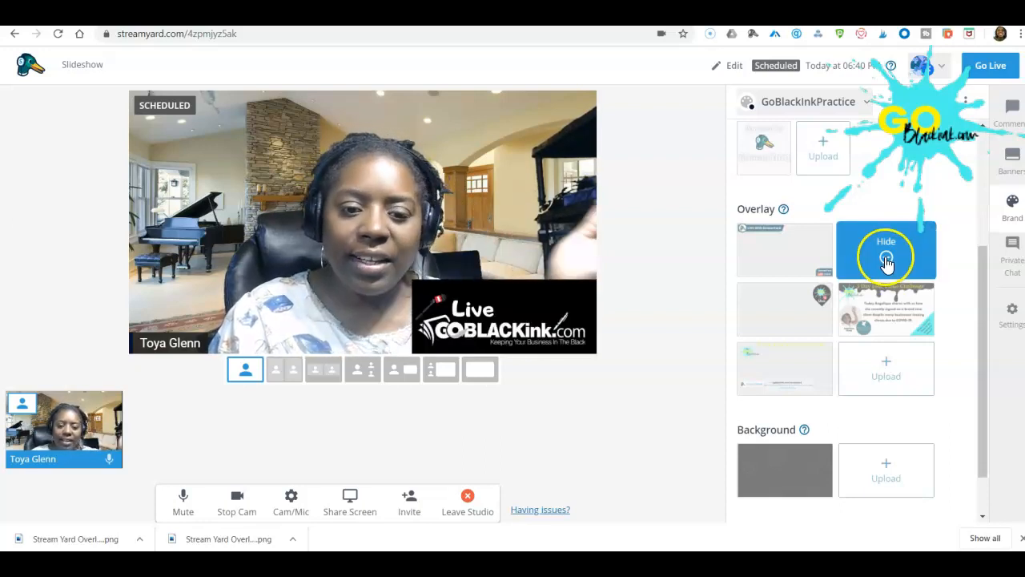
{"action": "left_click", "coordinate": [887, 258]}
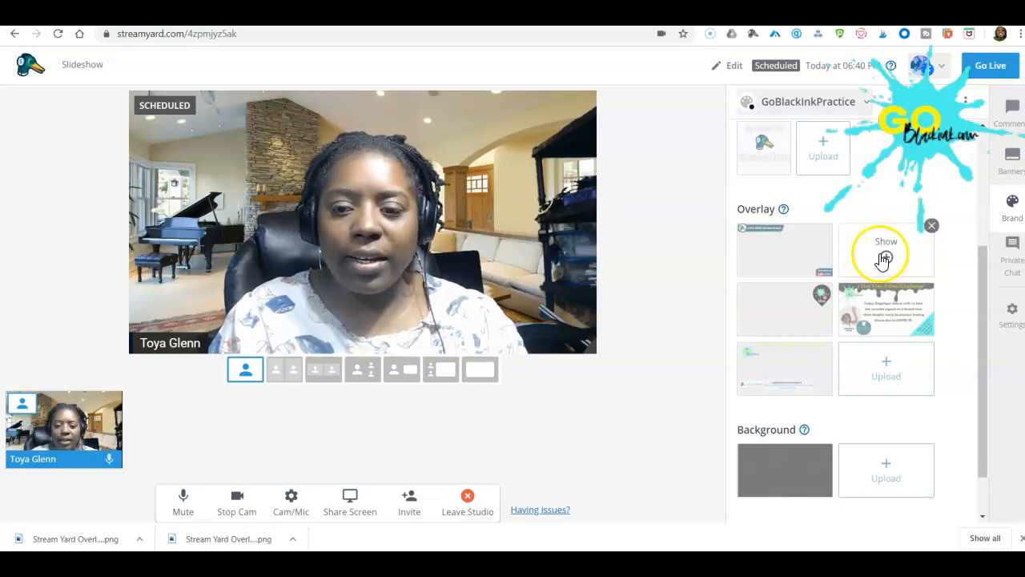
Show the pin-shaped Live logo overlay, the full-screen challenge slide and the StreamYard sign-up overlay in turn, ending on the full-screen slide.
{"action": "left_click", "coordinate": [787, 311]}
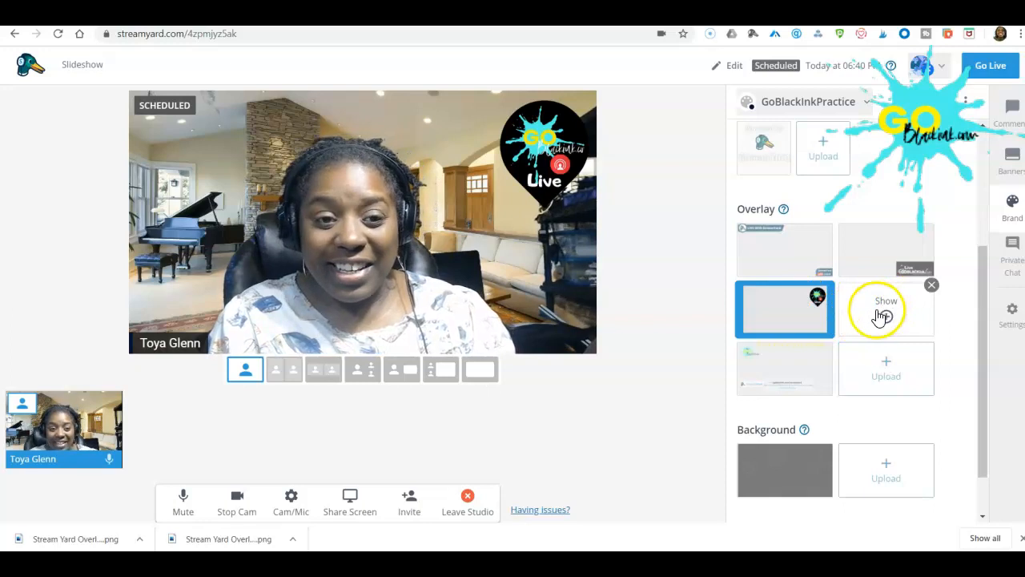
{"action": "left_click", "coordinate": [879, 317]}
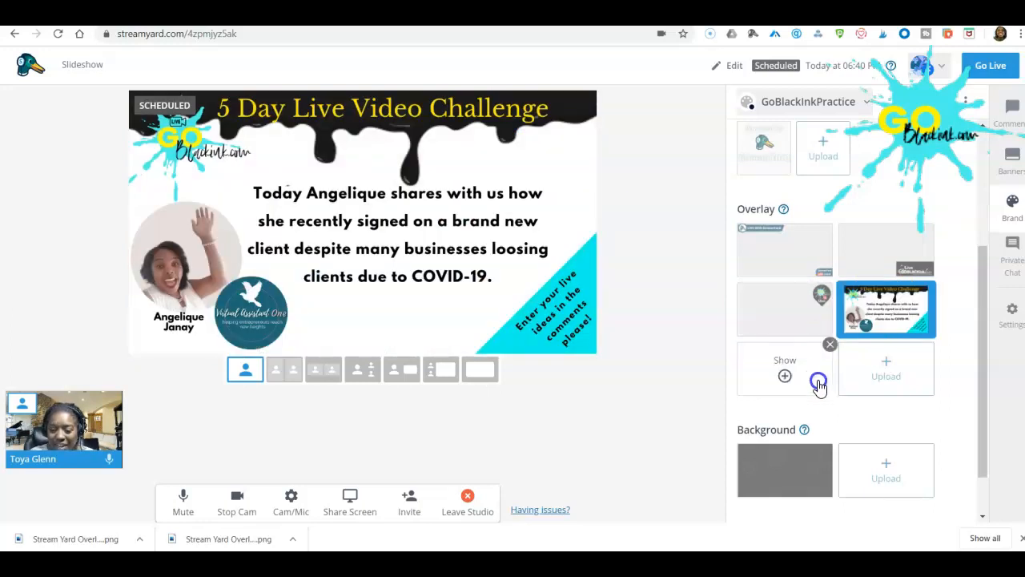
{"action": "left_click", "coordinate": [787, 375]}
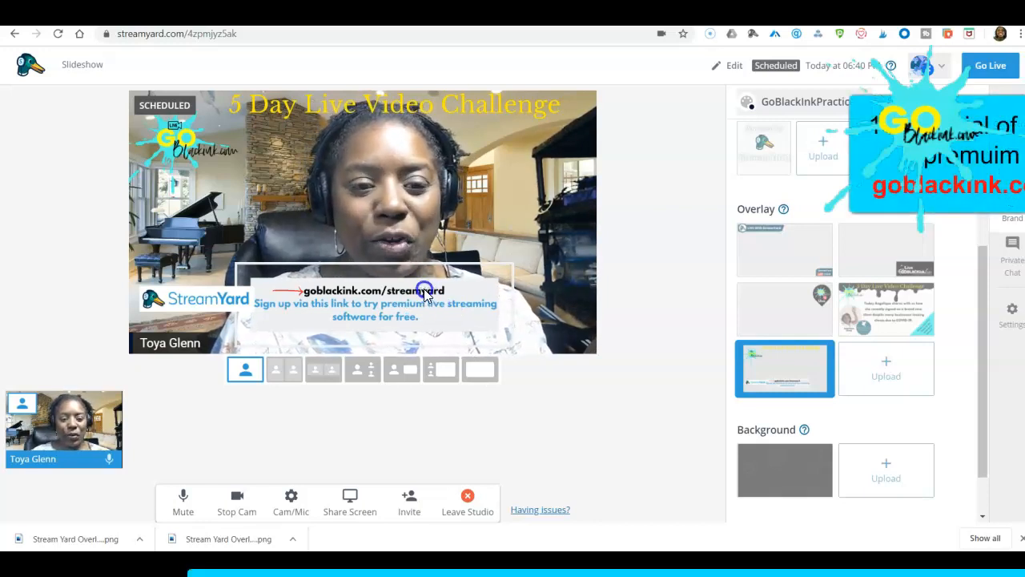
{"action": "left_click", "coordinate": [868, 316]}
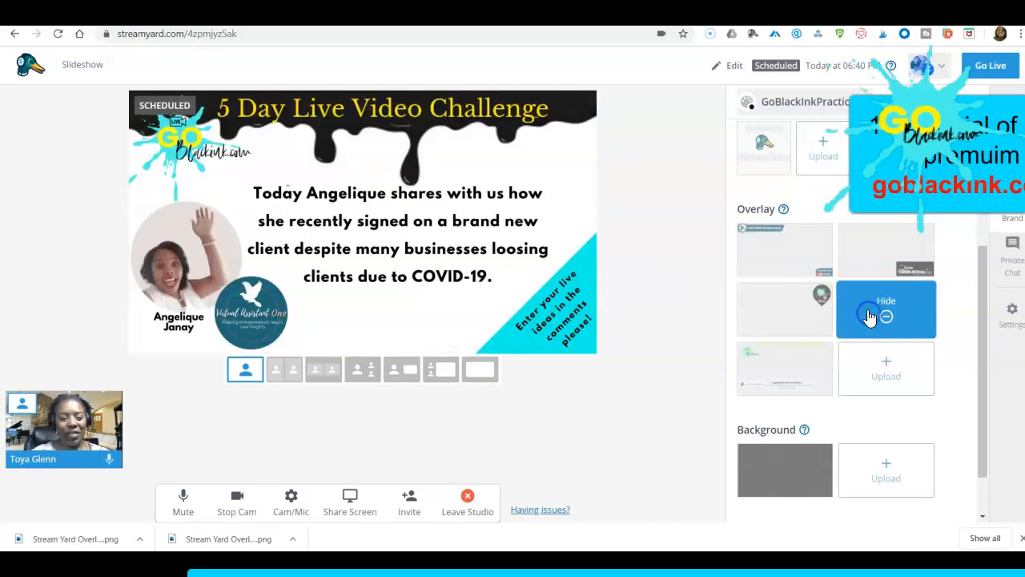